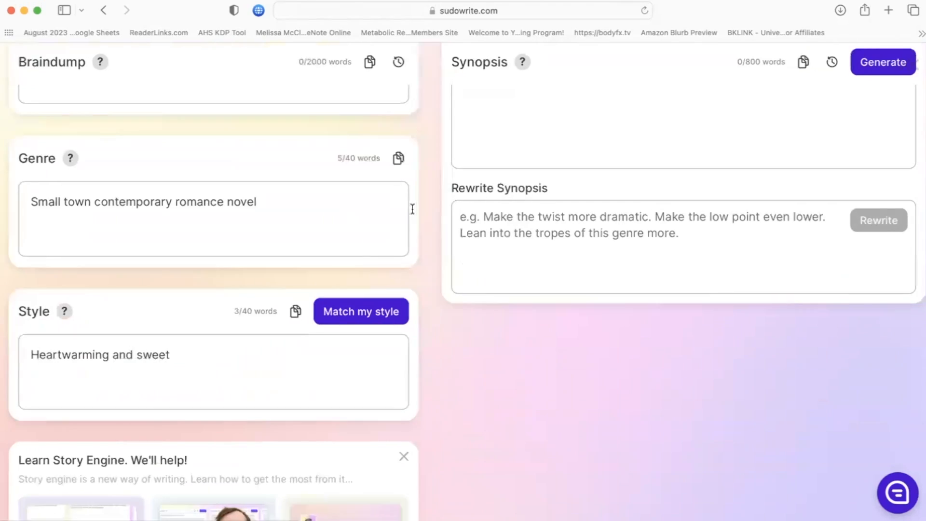
# Step: Enter a synopsis for a sweet enemies-to-lovers romance: a baker and her best friend's firefighter brother compete to adopt a dog while the rescue head plays matchmaker
pyautogui.scroll(4, 401, 188)
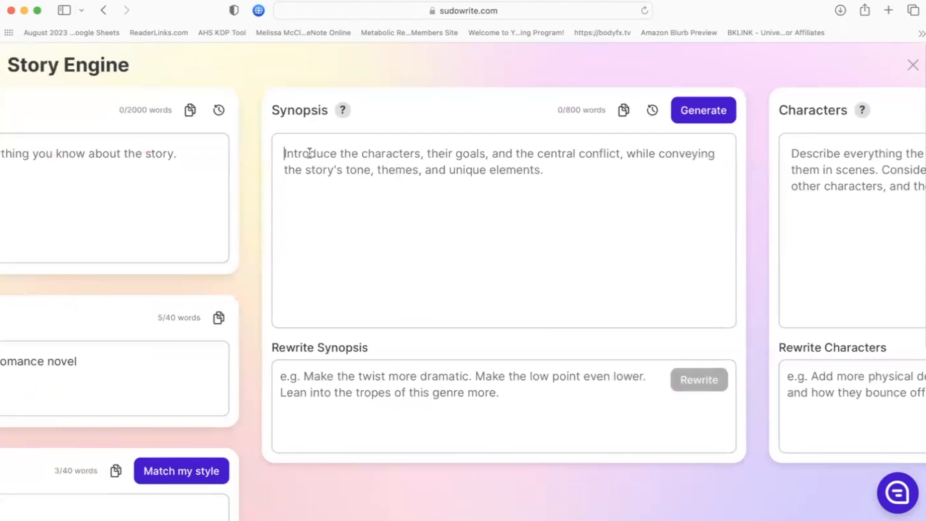
pyautogui.write("A sweet contemporary romance about a female baker who works at a bakery and a firefighter who is her best friend's brother. This is an enemies to lovers story. Both want to adopt a dog that is up for adoption and so they must prove why they would be the best doggy parent to the woman who runs the animal rescue. Neither the baker or firefighter realize the head of the rescue is trying to play matchmaker and bring them together.")
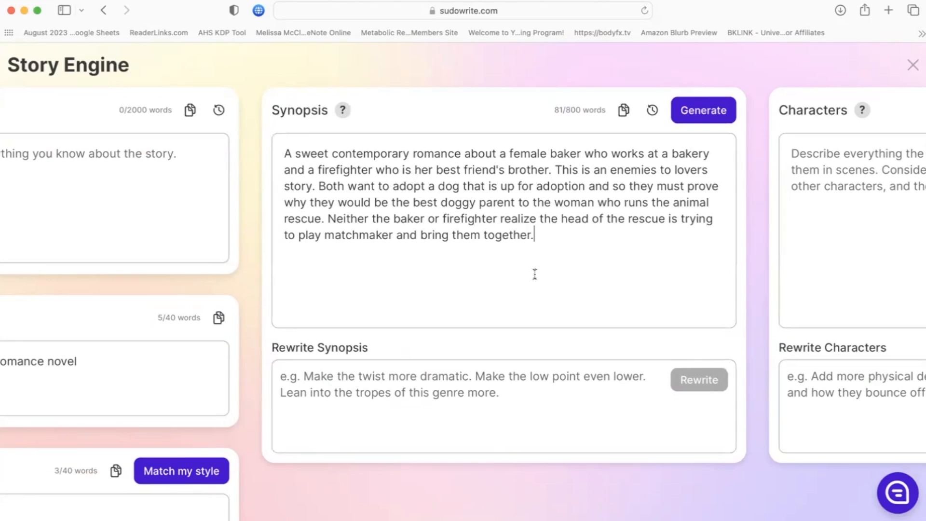
# Step: Generate the character descriptions from the synopsis
pyautogui.hscroll(3, 547, 283)
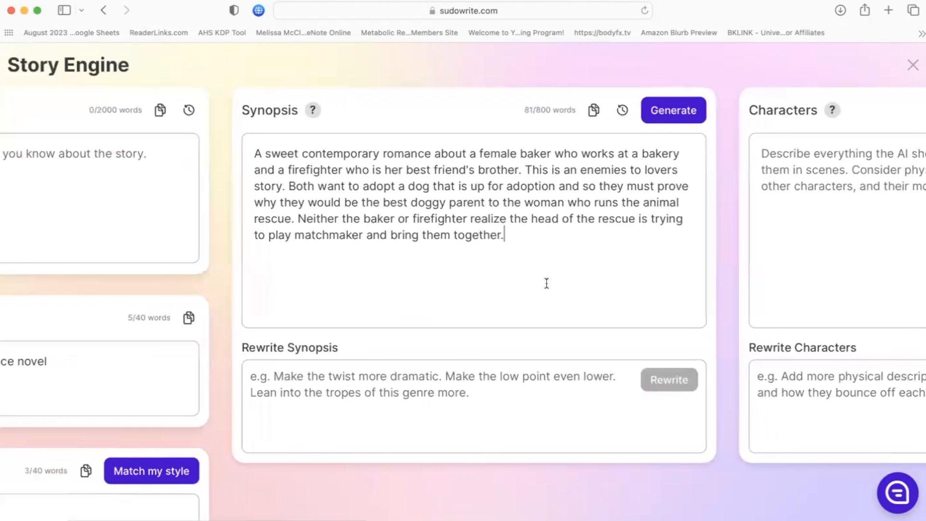
pyautogui.scroll(-1, 547, 283)
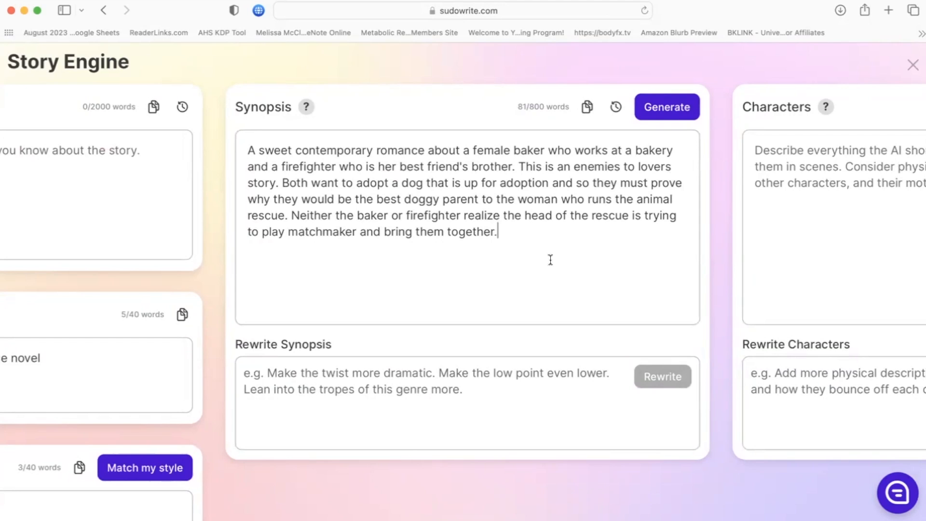
pyautogui.hscroll(3, 502, 264)
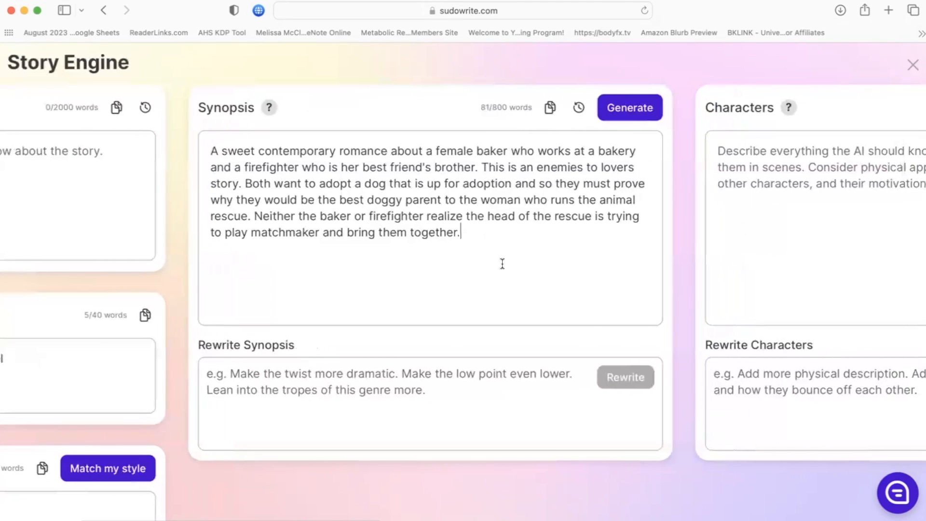
pyautogui.hscroll(2, 502, 264)
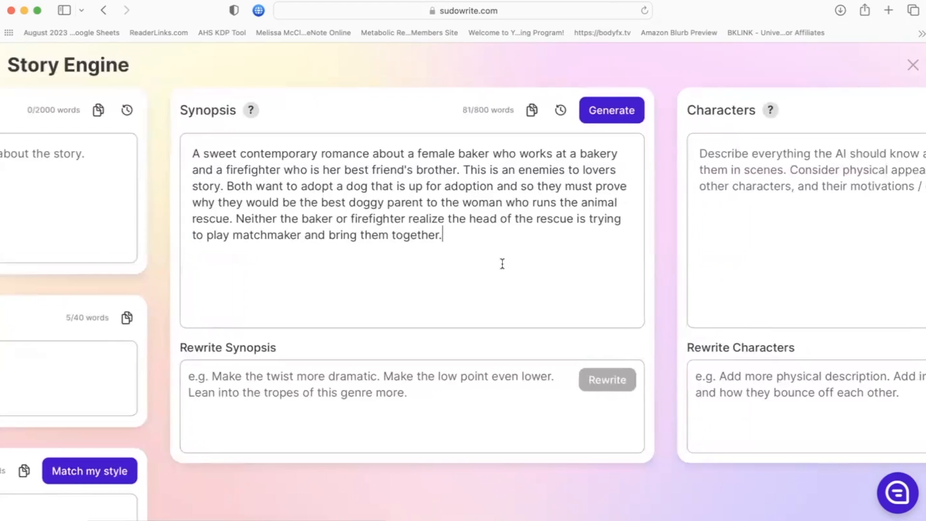
pyautogui.hscroll(10, 502, 263)
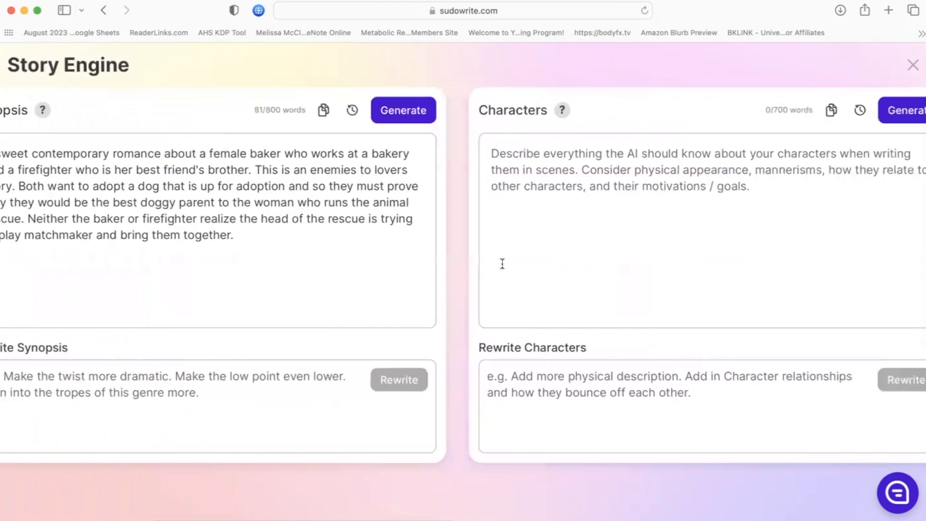
pyautogui.hscroll(3, 502, 263)
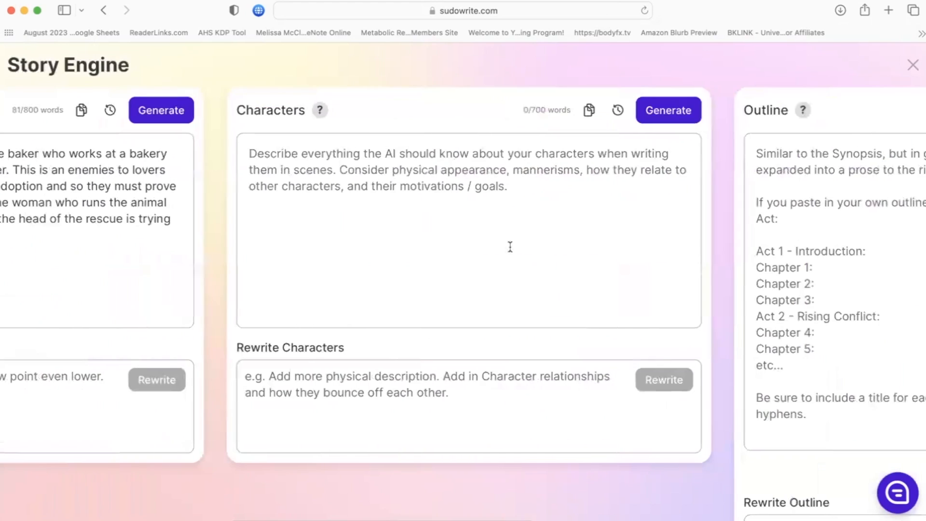
pyautogui.click(669, 114)
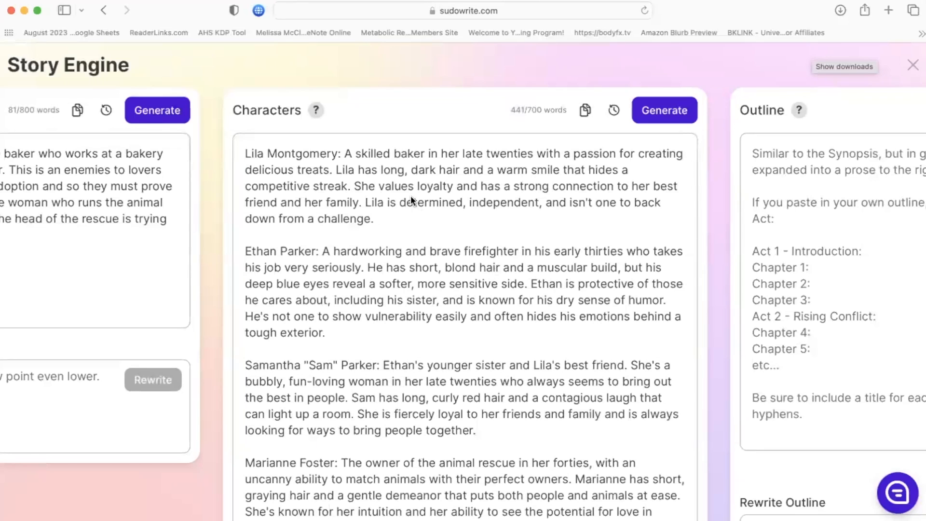
# Step: Read through the generated character descriptions from the first character to the last
pyautogui.scroll(-3, 405, 285)
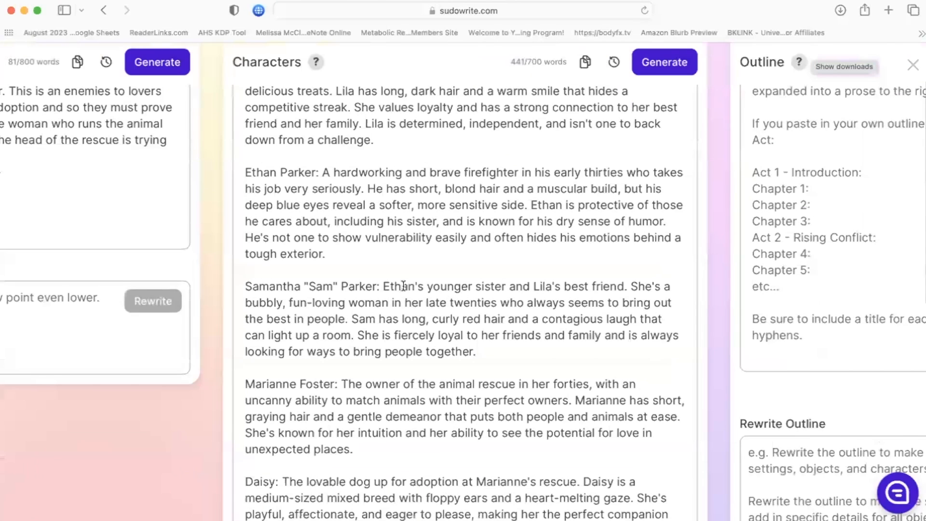
pyautogui.scroll(-4, 405, 285)
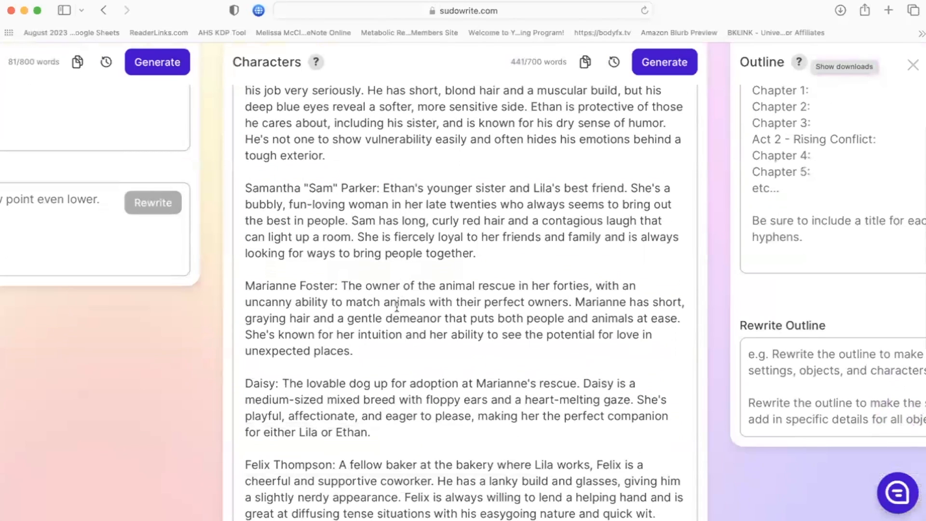
pyautogui.scroll(-4, 397, 306)
pyautogui.scroll(-2, 394, 321)
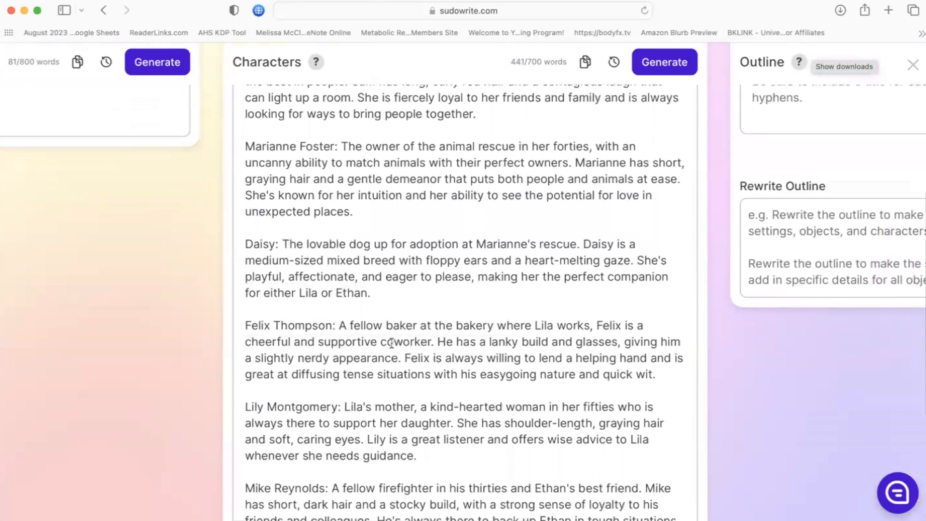
pyautogui.scroll(-3, 391, 342)
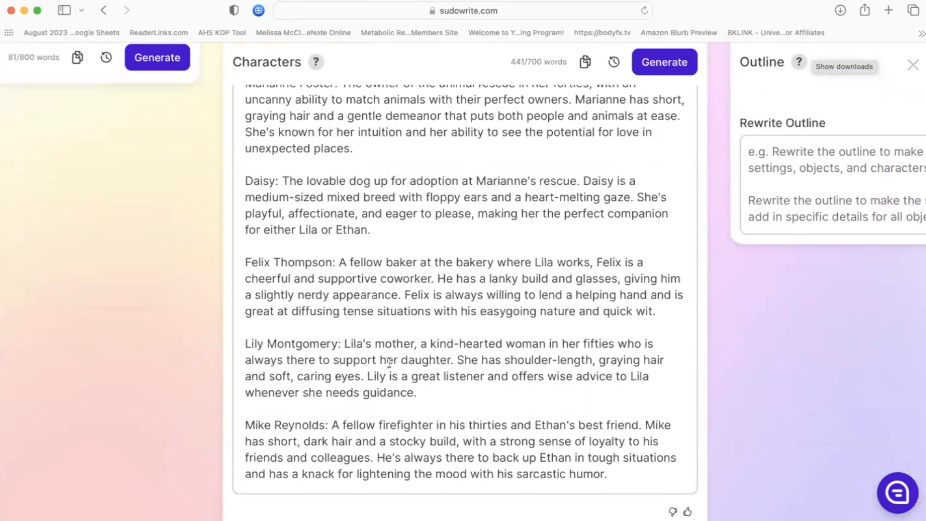
pyautogui.scroll(-2, 389, 359)
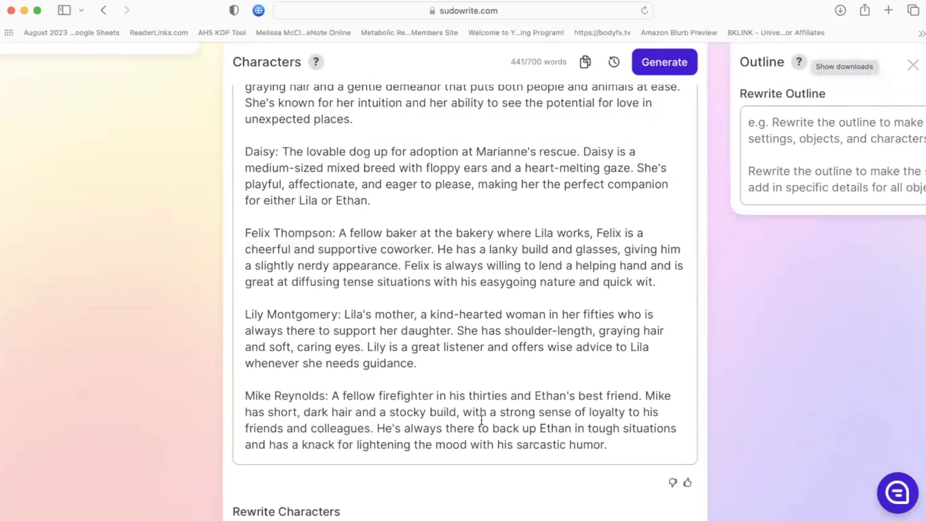
pyautogui.scroll(10, 485, 422)
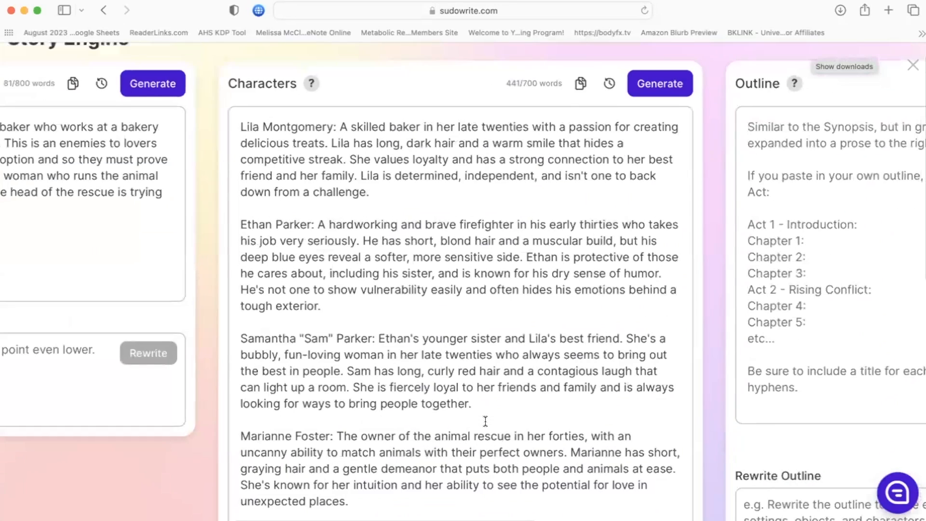
# Step: Set the outline type to Romance Outline and generate the story outline
pyautogui.hscroll(3, 485, 421)
pyautogui.hscroll(6, 485, 422)
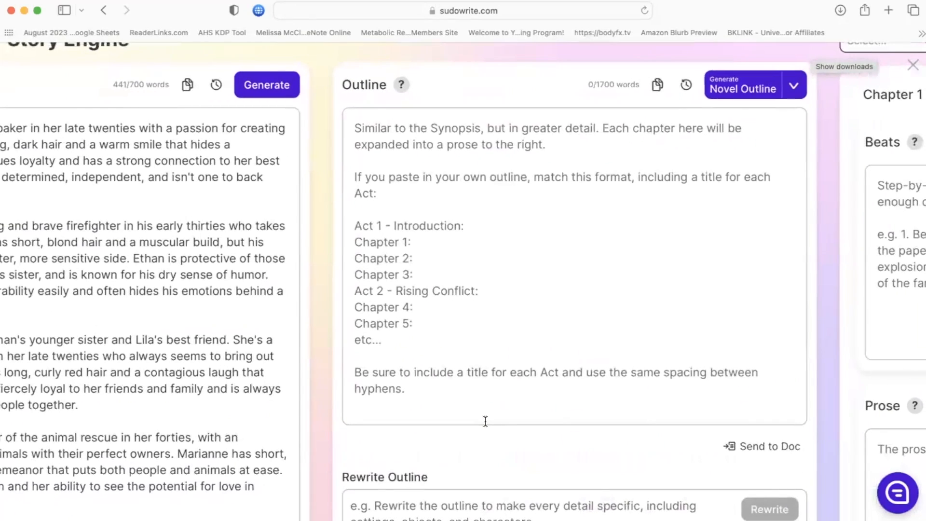
pyautogui.scroll(1, 467, 388)
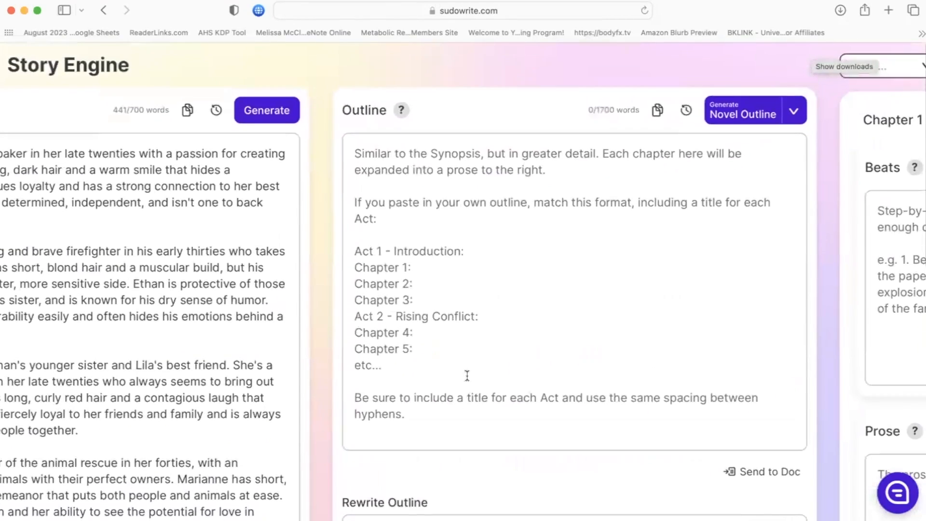
pyautogui.click(794, 111)
pyautogui.click(272, 203)
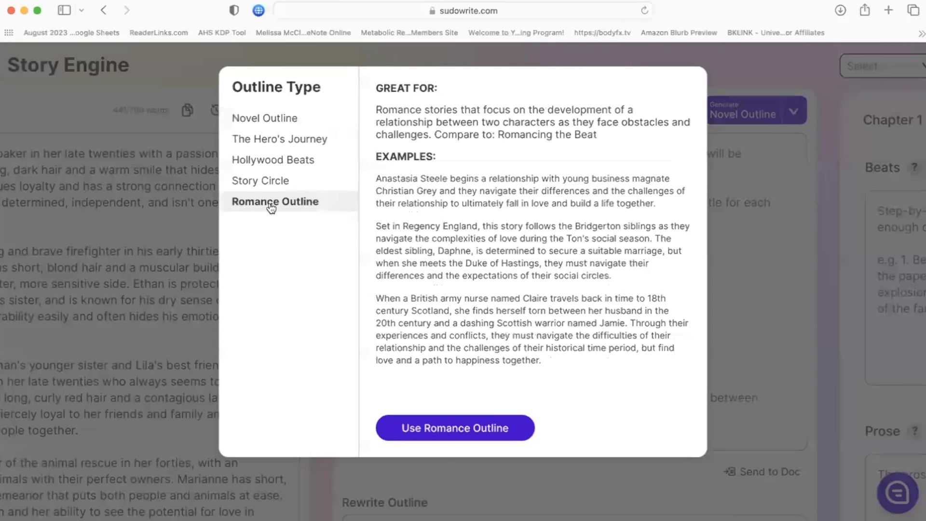
pyautogui.click(433, 429)
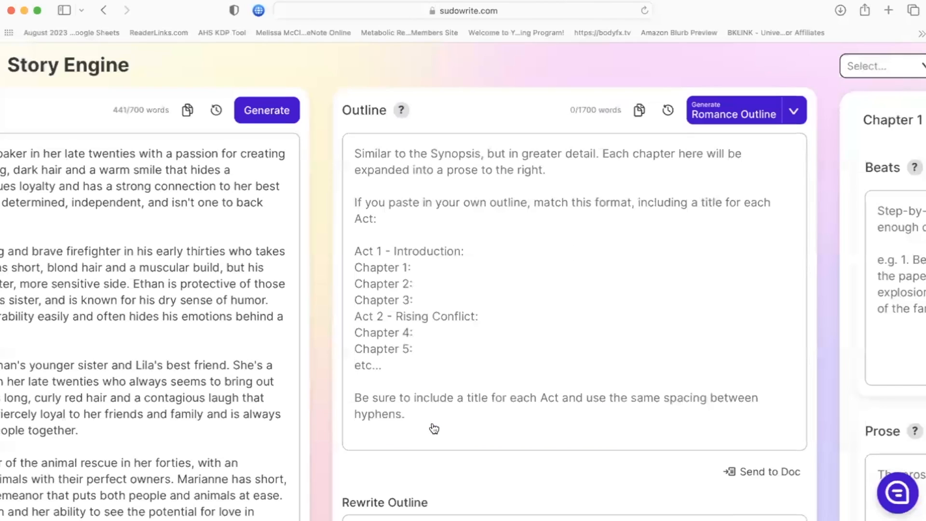
pyautogui.click(747, 116)
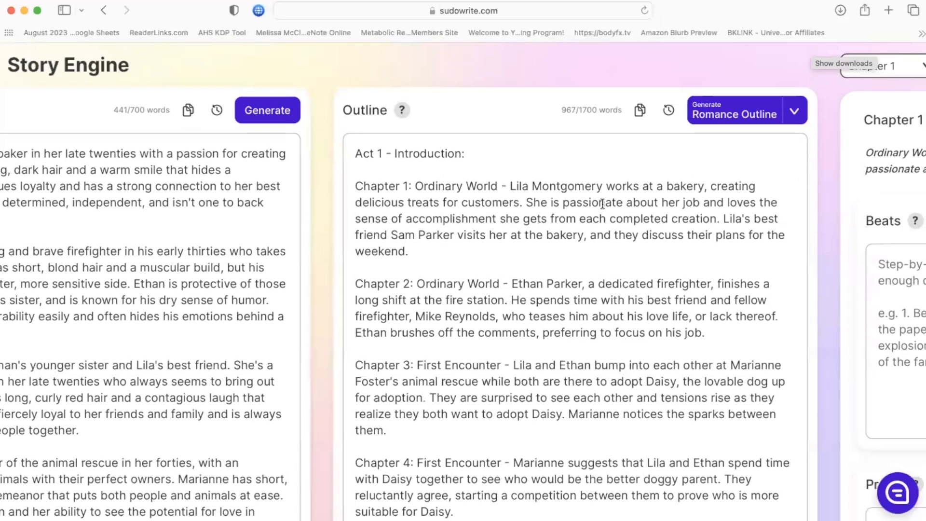
# Step: Read through the generated romance outline from Chapter 1 to Chapter 24
pyautogui.scroll(-2, 602, 225)
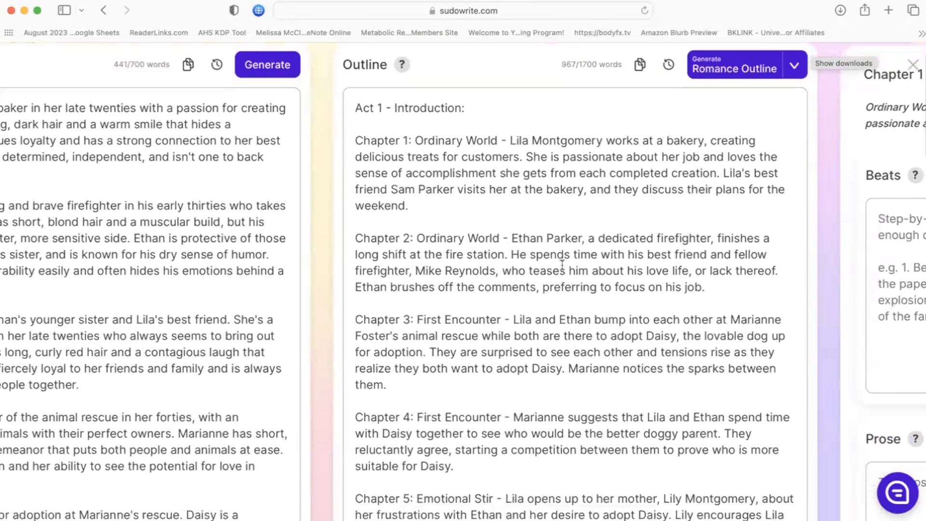
pyautogui.scroll(-1, 563, 264)
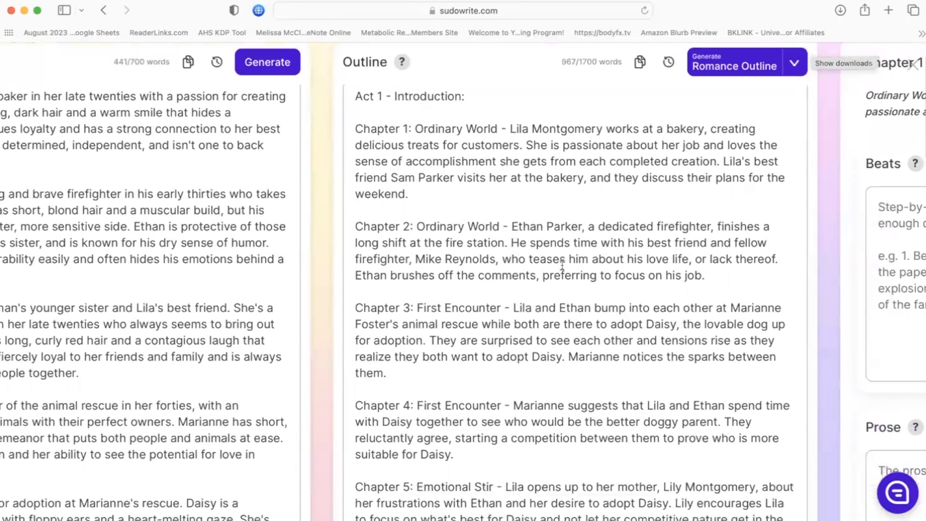
pyautogui.scroll(-2, 562, 265)
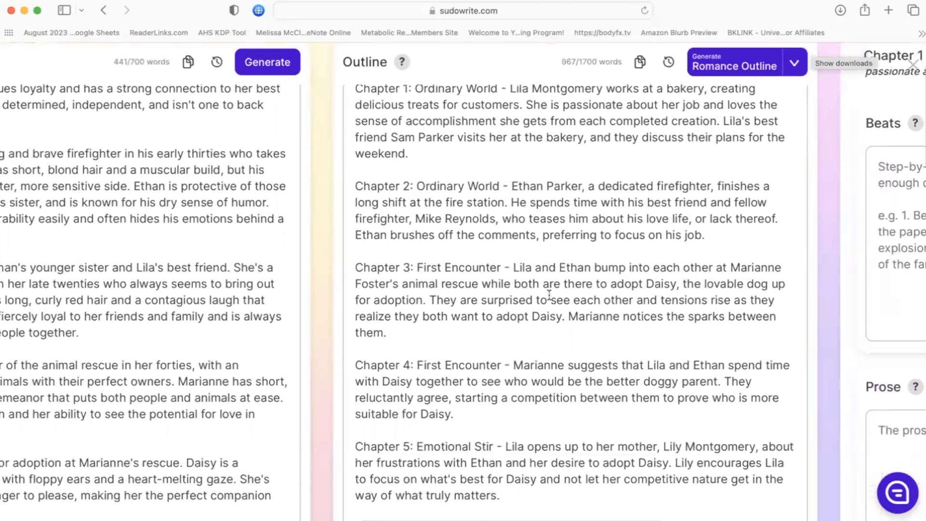
pyautogui.scroll(-3, 557, 301)
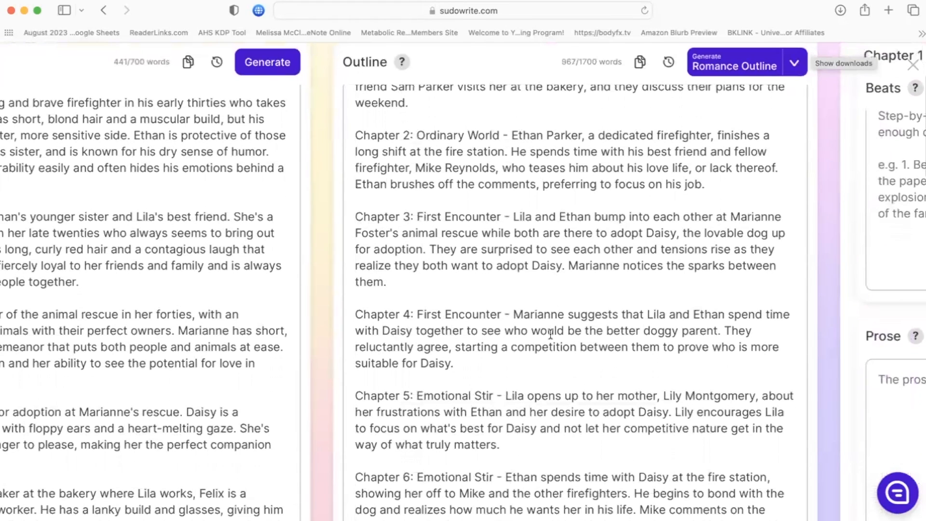
pyautogui.scroll(-2, 549, 343)
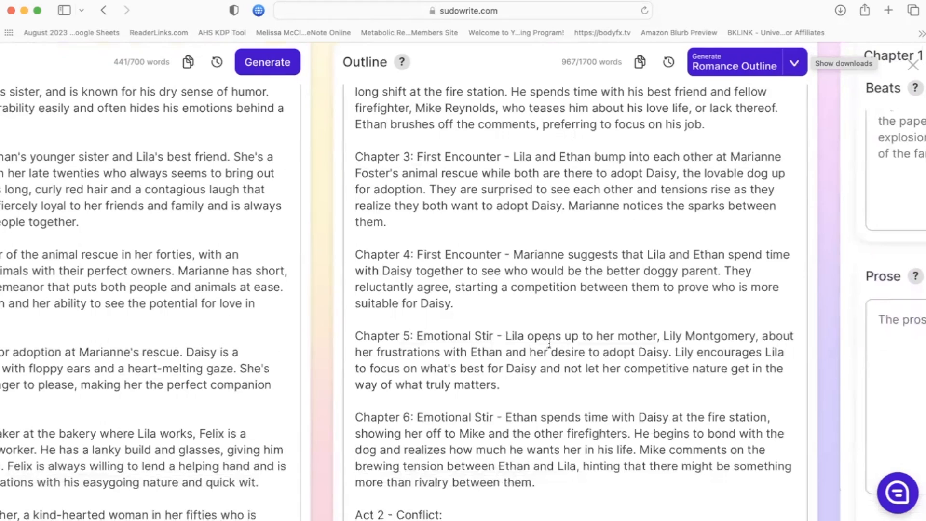
pyautogui.scroll(-3, 549, 343)
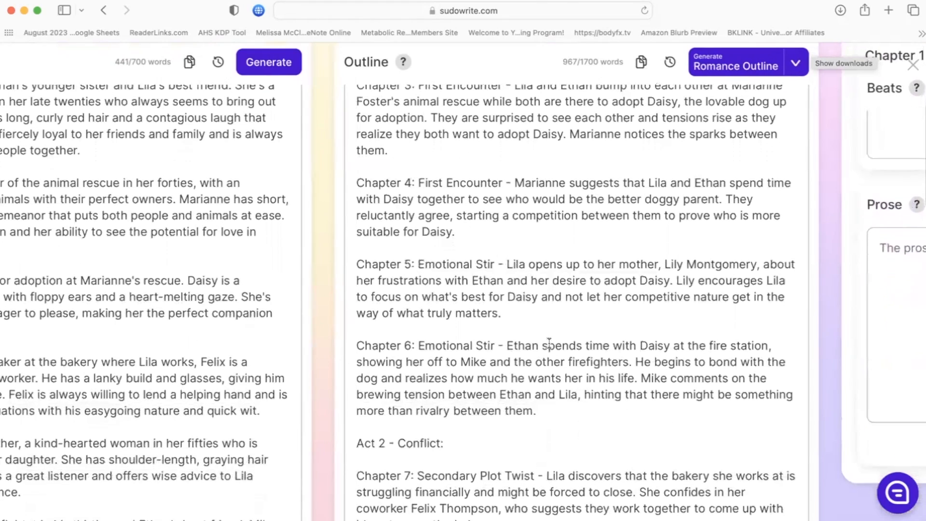
pyautogui.scroll(-2, 549, 343)
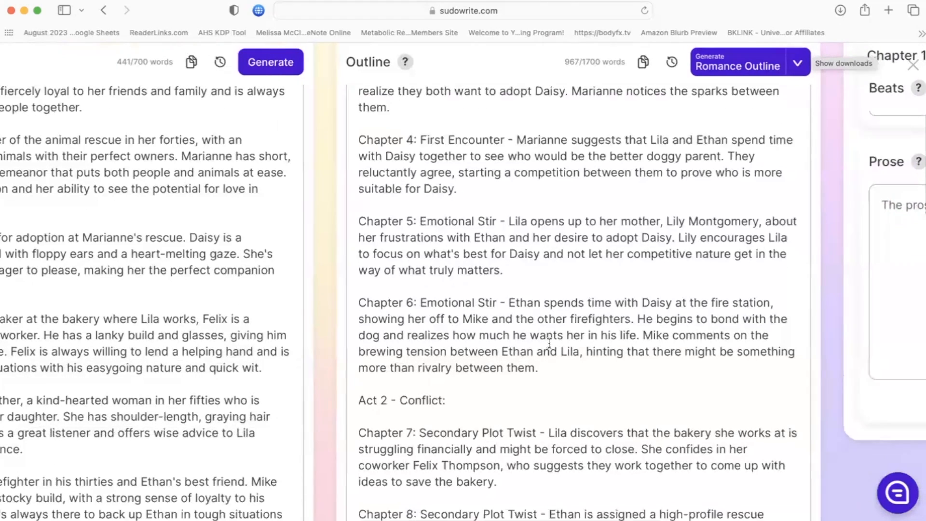
pyautogui.scroll(-5, 549, 343)
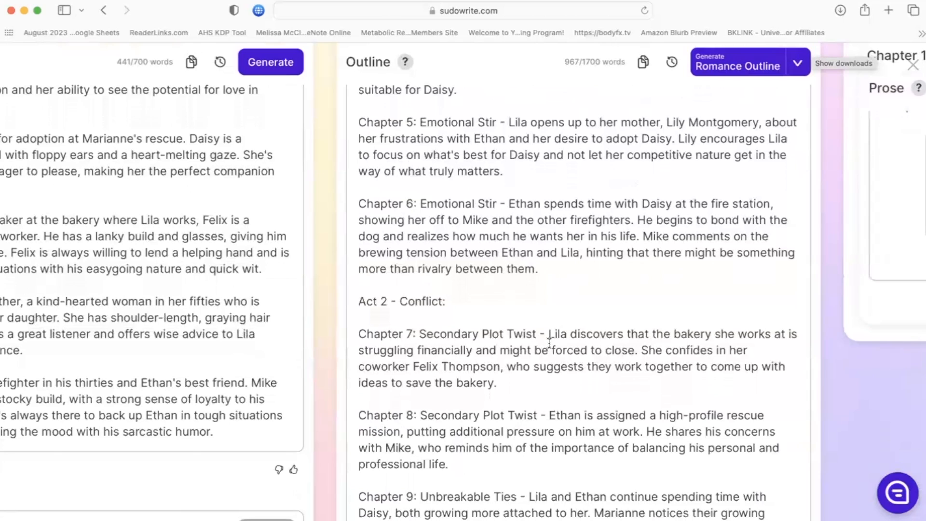
pyautogui.scroll(-3, 549, 343)
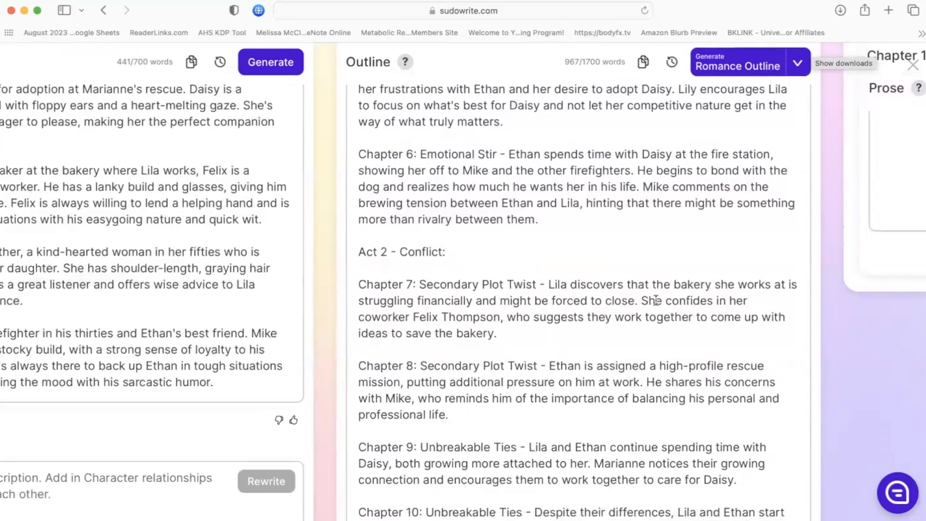
pyautogui.scroll(-5, 526, 320)
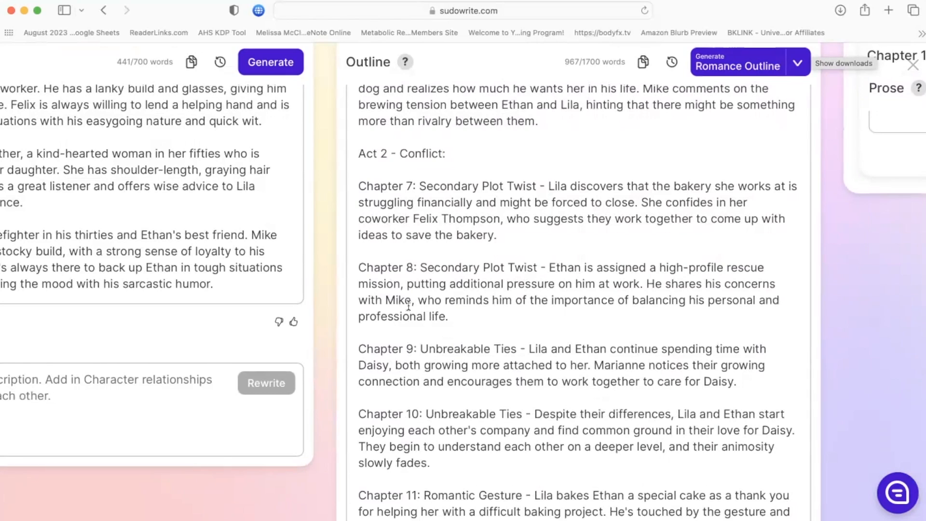
pyautogui.scroll(-3, 470, 307)
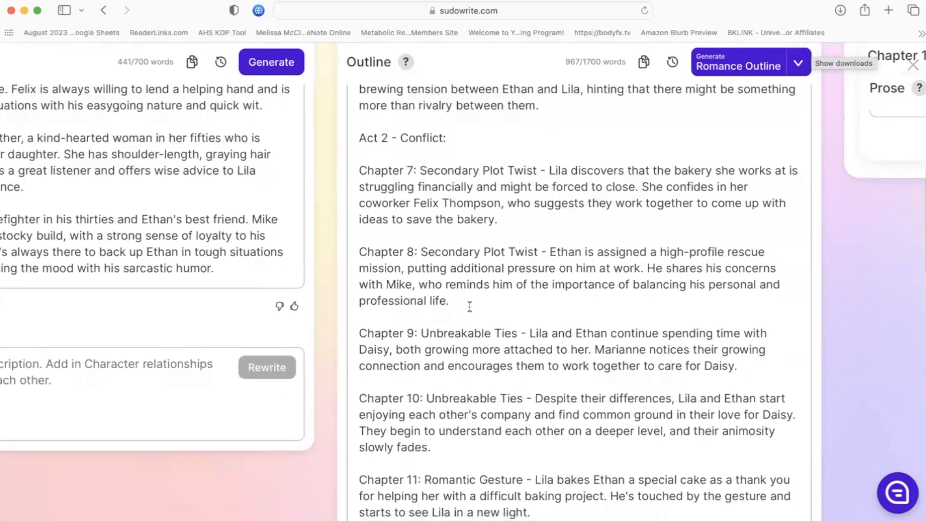
pyautogui.scroll(-3, 470, 307)
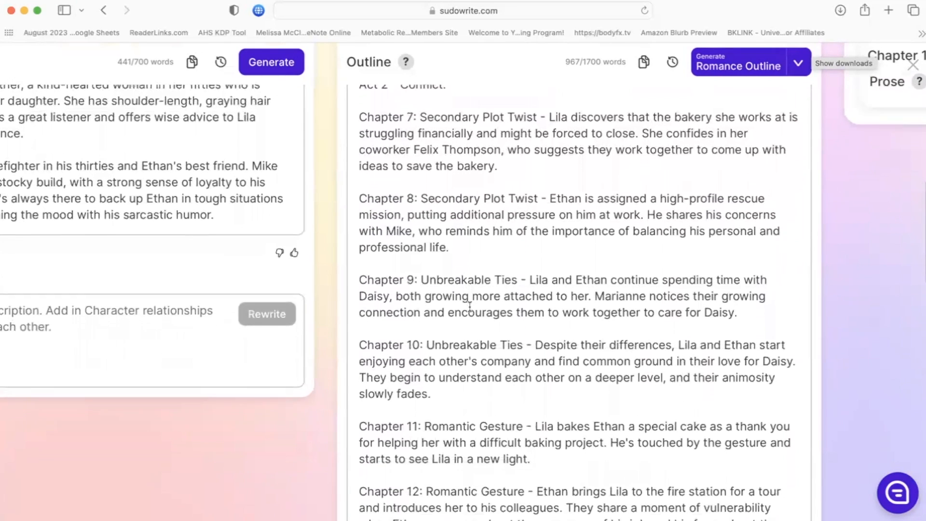
pyautogui.scroll(-8, 474, 346)
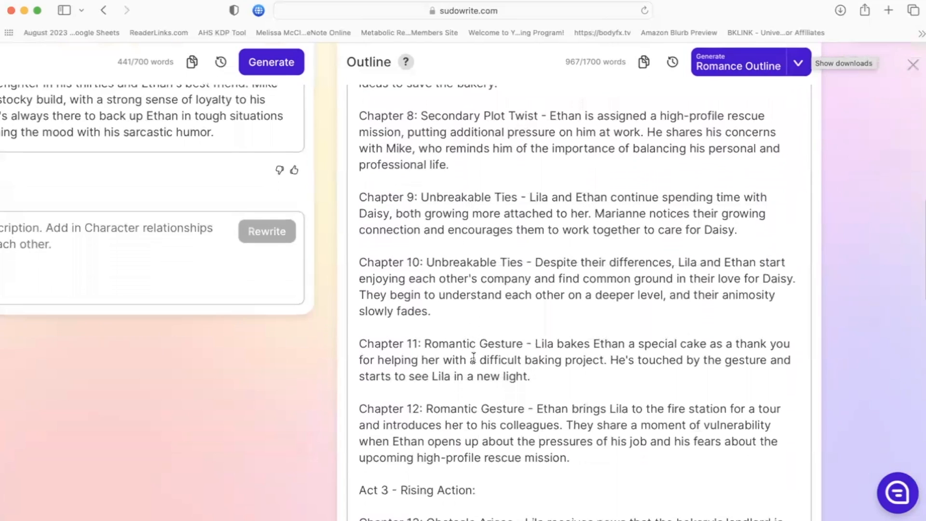
pyautogui.scroll(-3, 474, 357)
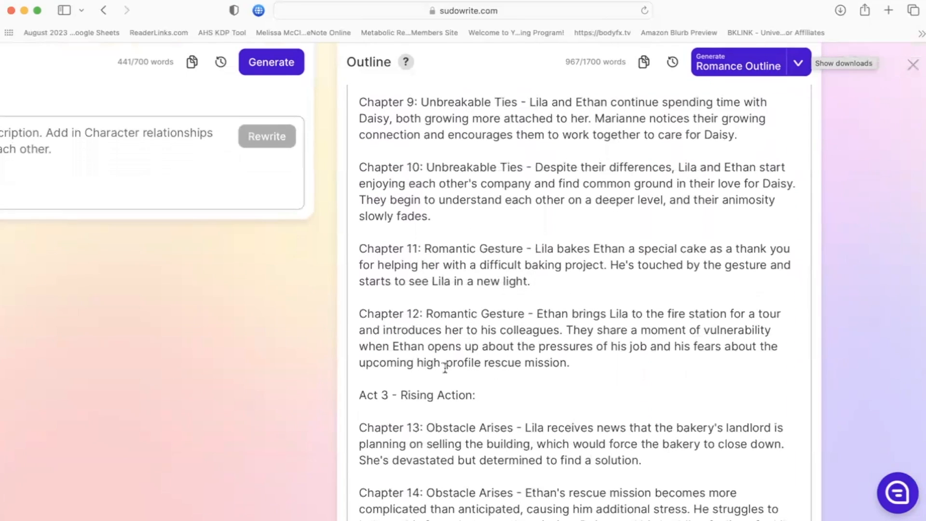
pyautogui.scroll(-2, 577, 349)
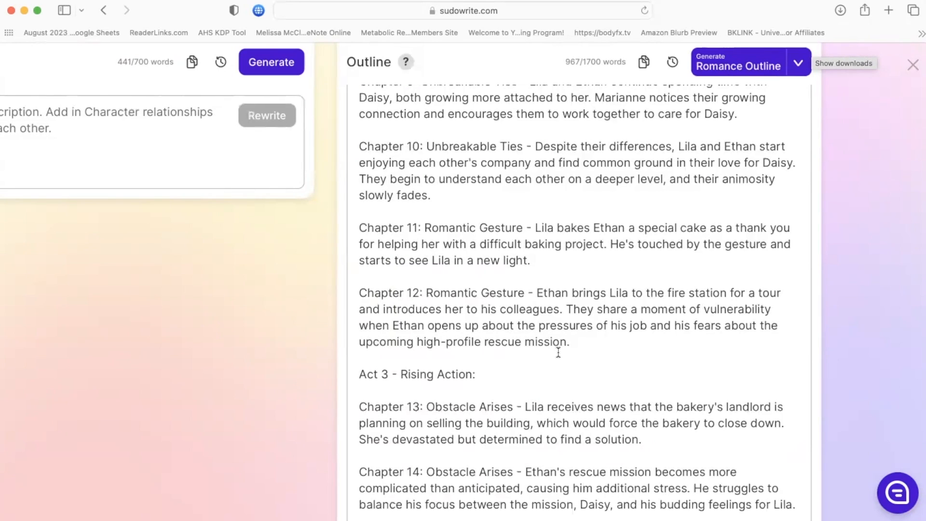
pyautogui.scroll(-2, 558, 352)
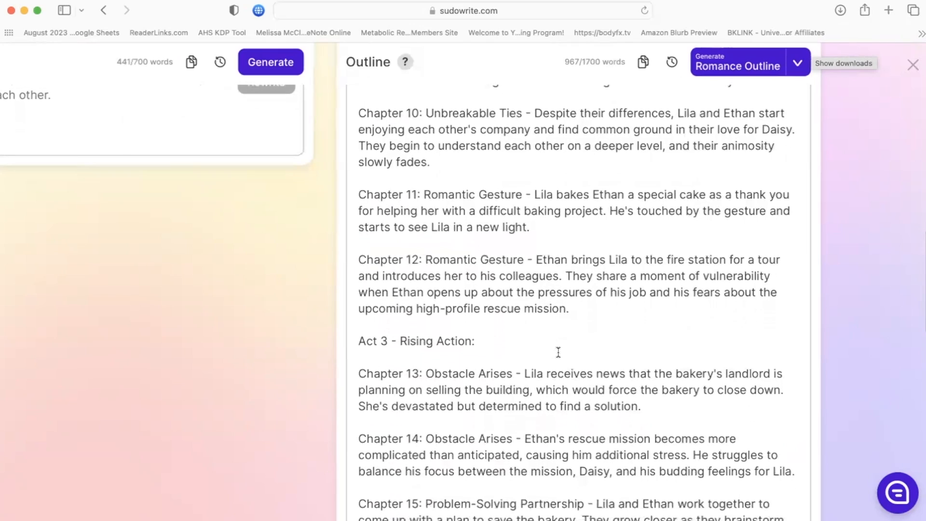
pyautogui.scroll(-3, 558, 352)
pyautogui.scroll(-18, 558, 352)
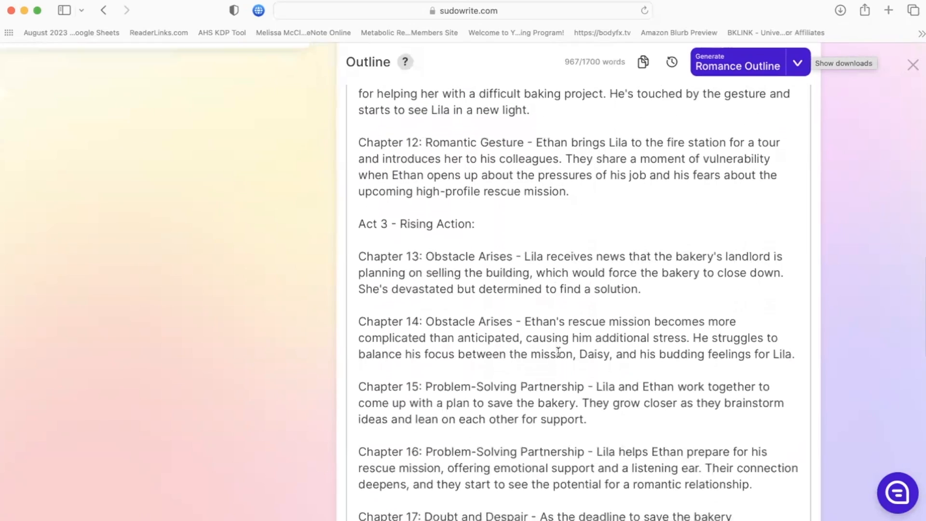
pyautogui.scroll(-13, 559, 352)
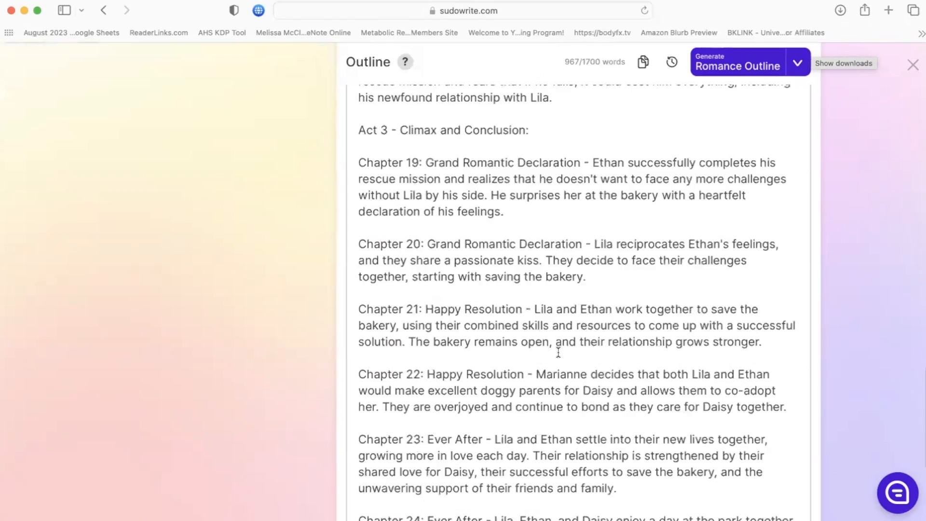
pyautogui.scroll(-1, 558, 352)
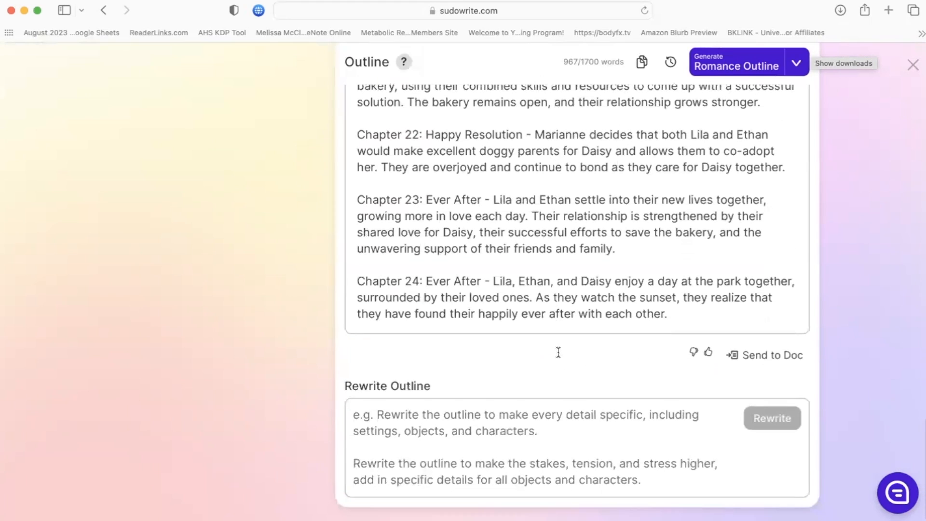
# Step: Begin the outline rewrite instructions with "Lila is back in her hometown after working at a fancy bakery in the big city for a few years."
pyautogui.click(355, 414)
pyautogui.write('Lil')
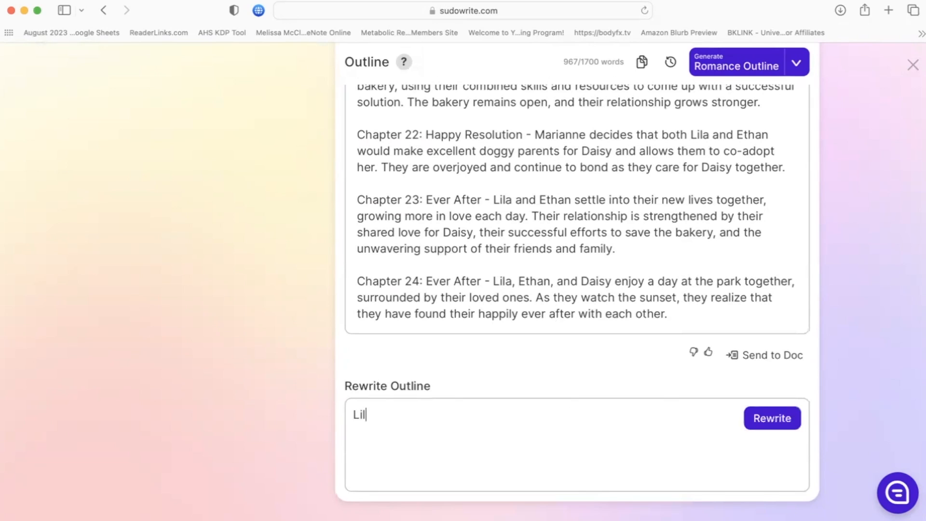
pyautogui.write('a is')
pyautogui.press('BackSpace')
pyautogui.press('BackSpace')
pyautogui.write('s back in her hometown after working at a fancy bakery in the')
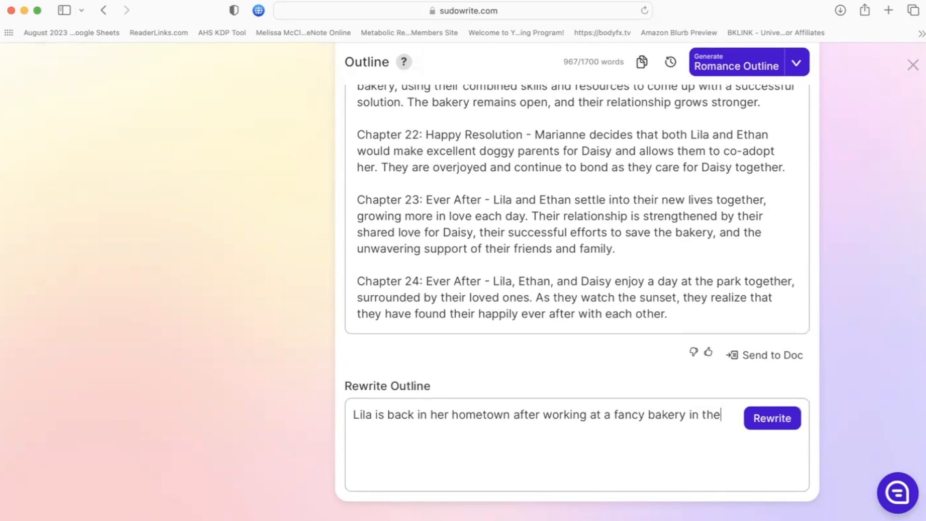
pyautogui.write(' big city for ')
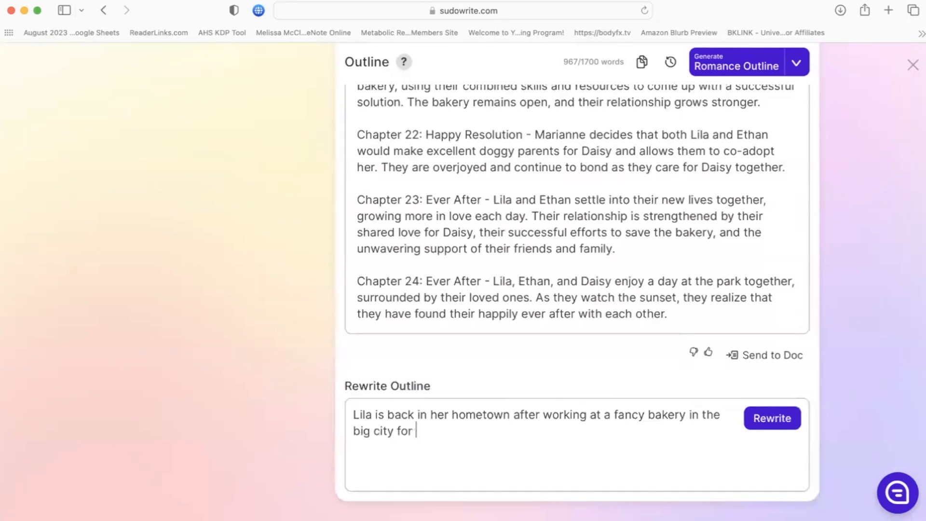
pyautogui.write('a few years. ')
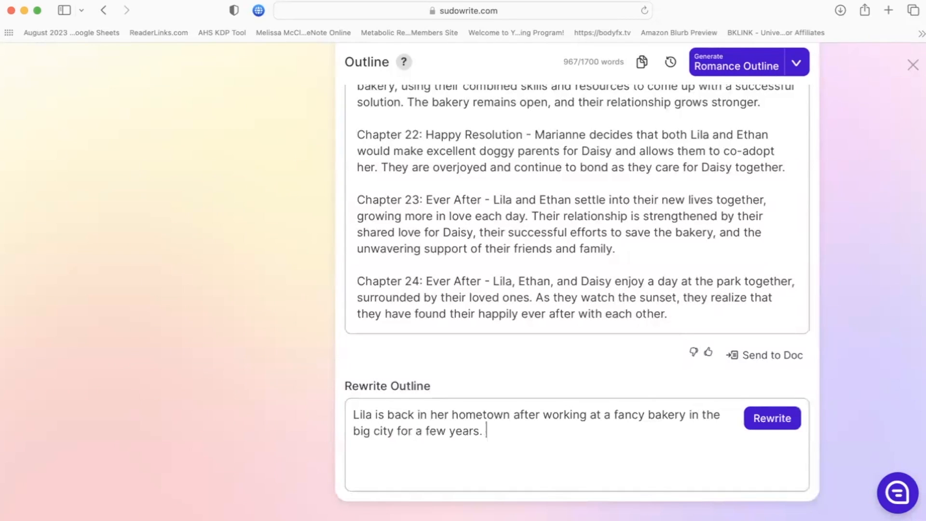
# Step: Add to the rewrite instructions: "She had a falling out with Ethan over something involving Sam in the past and they don't get along."
pyautogui.write('She had a falling out ')
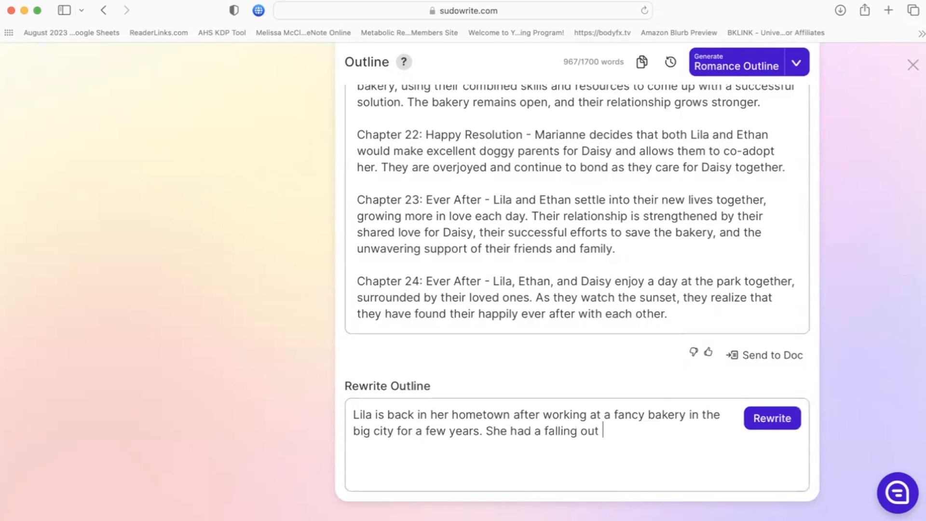
pyautogui.write('with Ethan over ')
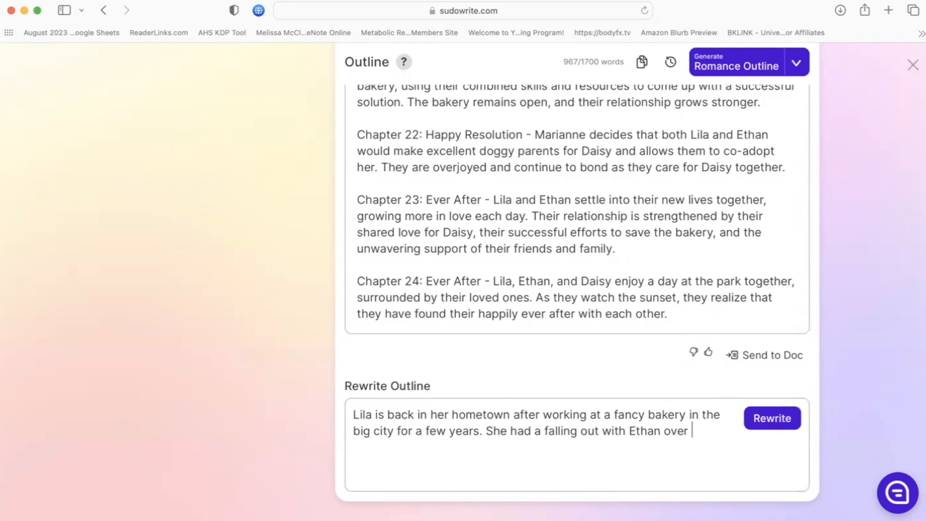
pyautogui.write('something involvin')
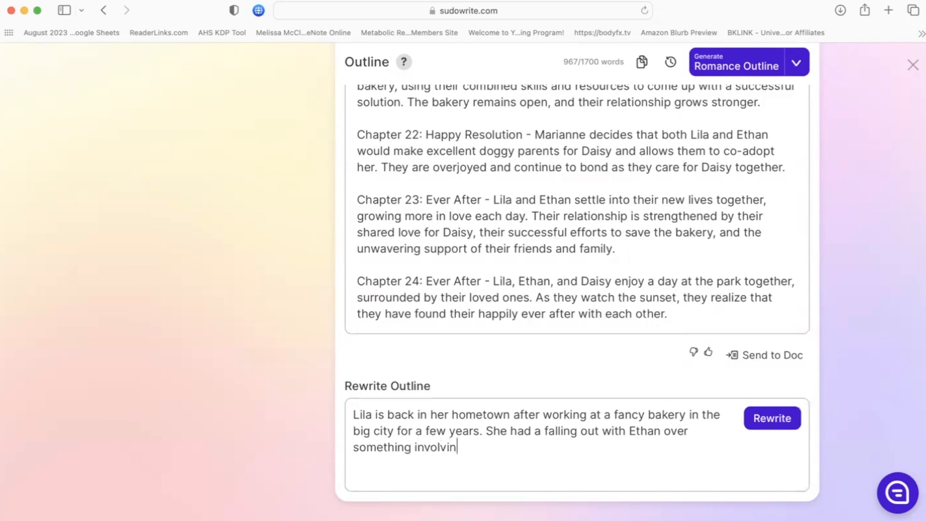
pyautogui.write('g Sam in the past t')
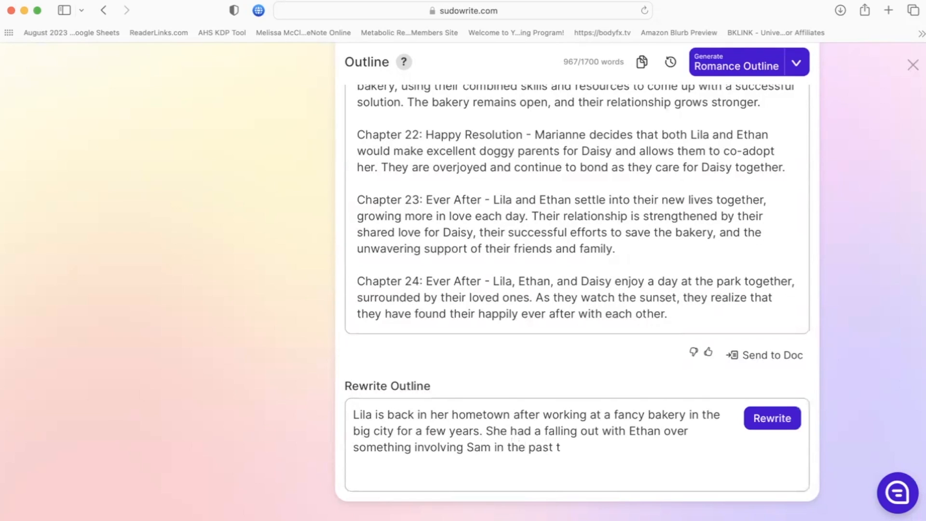
pyautogui.press('BackSpace')
pyautogui.write("and they don'")
pyautogui.write('et a')
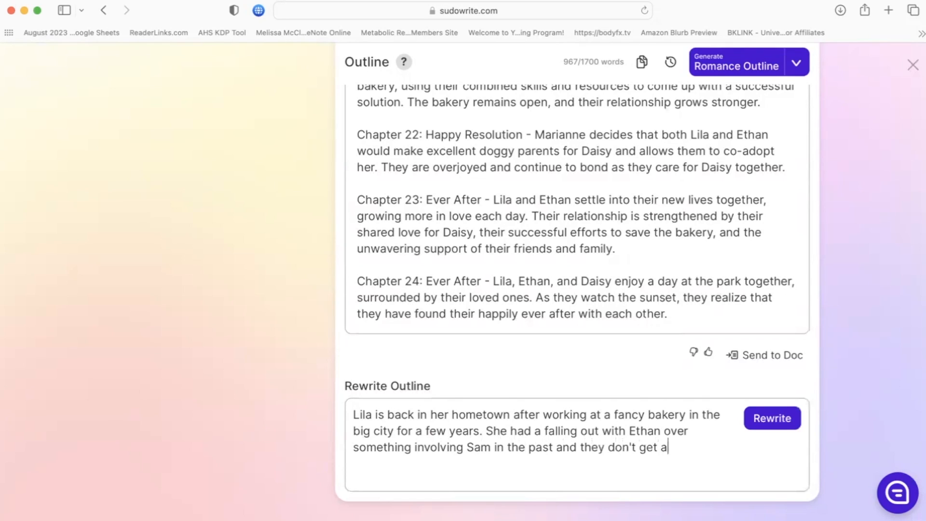
pyautogui.write('long. The first time t')
# Step: Continue the rewrite instructions by stating that they first see each other since she returned to town at the animal rescue
pyautogui.write('hey see each oth')
pyautogui.write('er since she rtu')
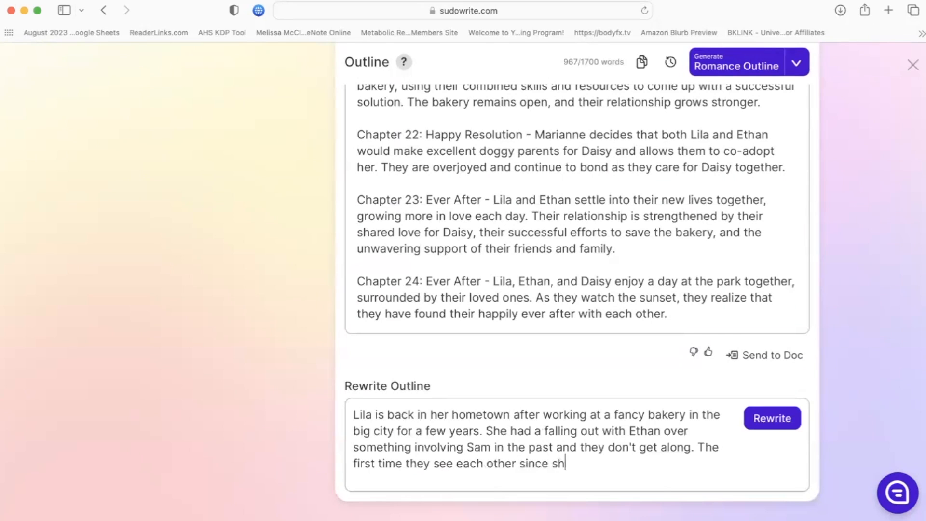
pyautogui.press('BackSpace')
pyautogui.press('BackSpace')
pyautogui.write('eturned to town ')
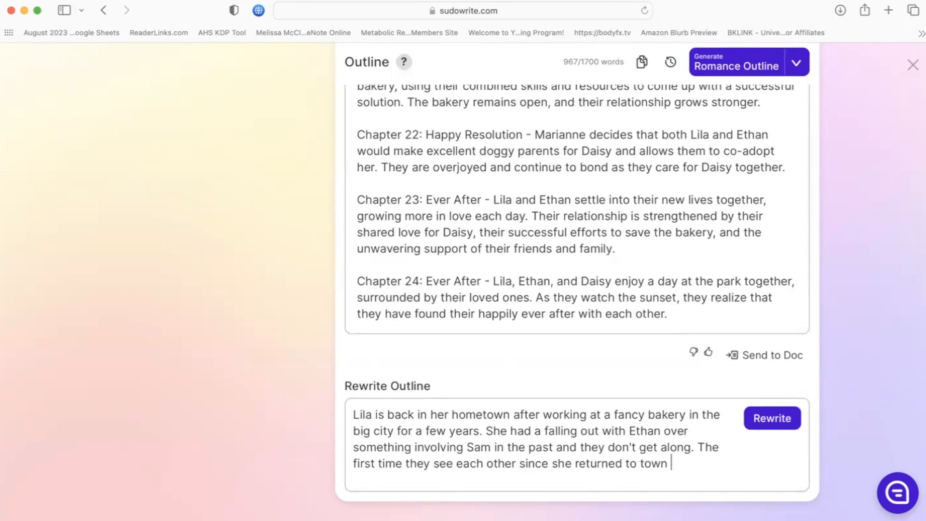
pyautogui.write('is at the animal rescue. There is no ')
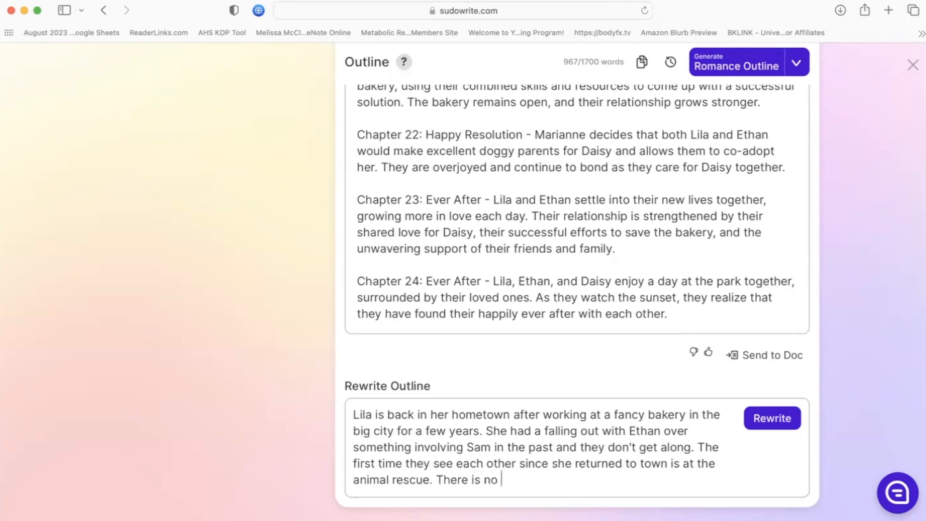
# Step: Continue the rewrite instructions with "high profile rescue but Ethan has been asked to take a test to be promoted at the fire station"
pyautogui.write('high profile')
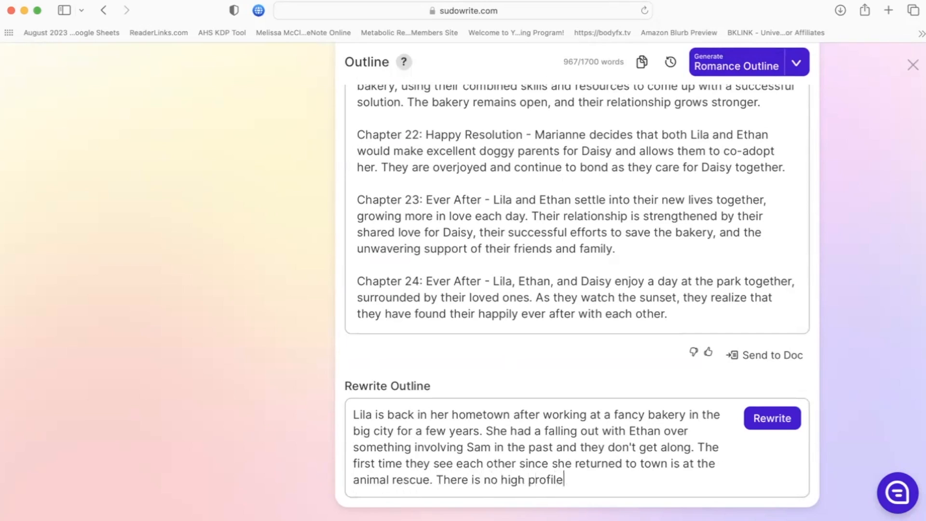
pyautogui.write(' rescue but ')
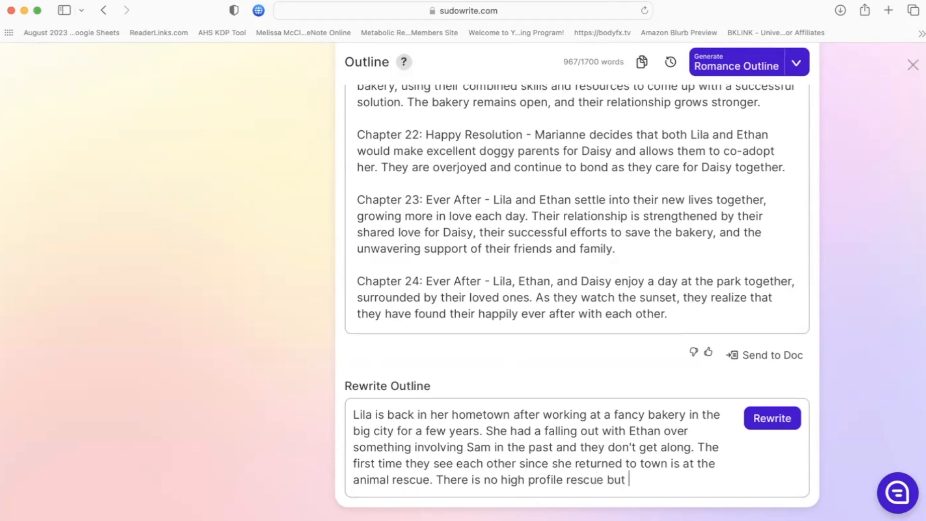
pyautogui.write('Sam')
pyautogui.press('BackSpace')
pyautogui.press('BackSpace')
pyautogui.press('BackSpace')
pyautogui.press('BackSpace')
pyautogui.write('Eh')
pyautogui.press('BackSpace')
pyautogui.write('than has been as')
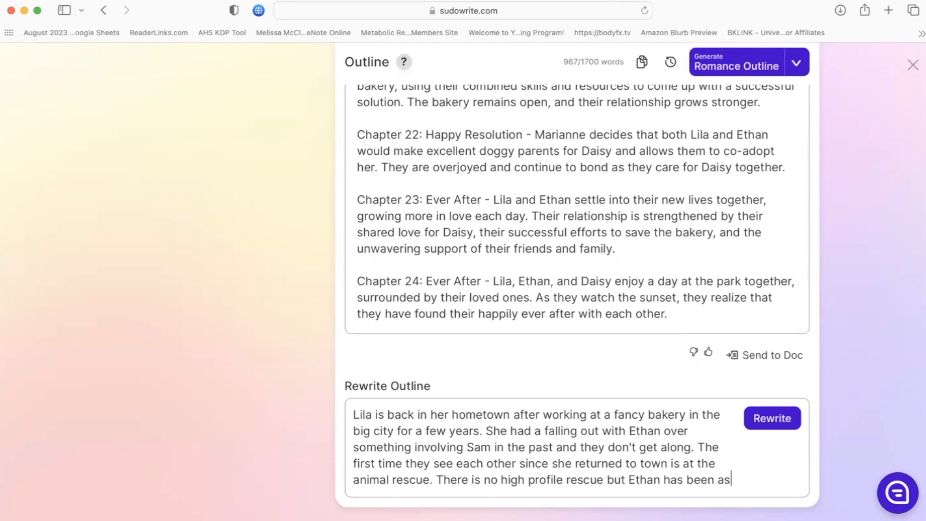
pyautogui.write('ked to take a test to be promoted at the first')
pyautogui.press('BackSpace')
pyautogui.write('e s')
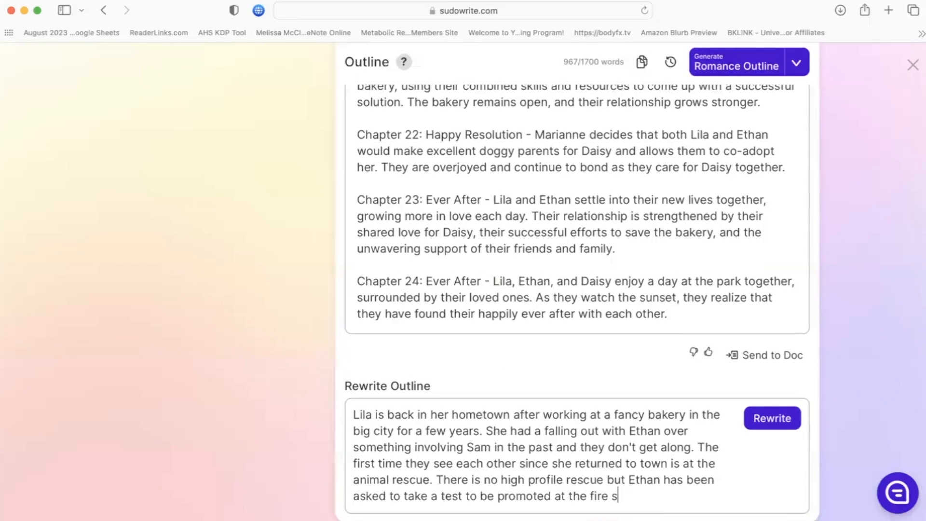
pyautogui.write('tation and he')
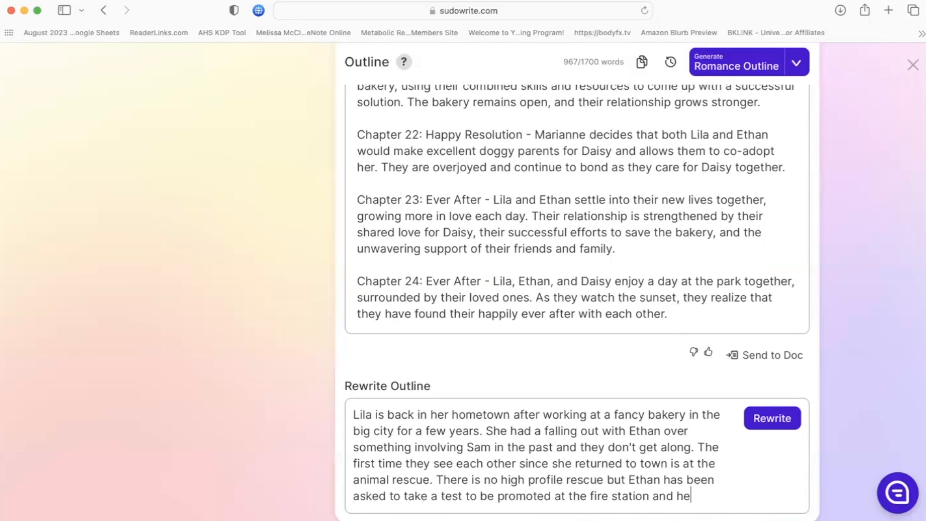
# Step: Finish the rewrite instructions with "he's nervous about passing." and run the outline rewrite
pyautogui.write("'s nervous about passing.")
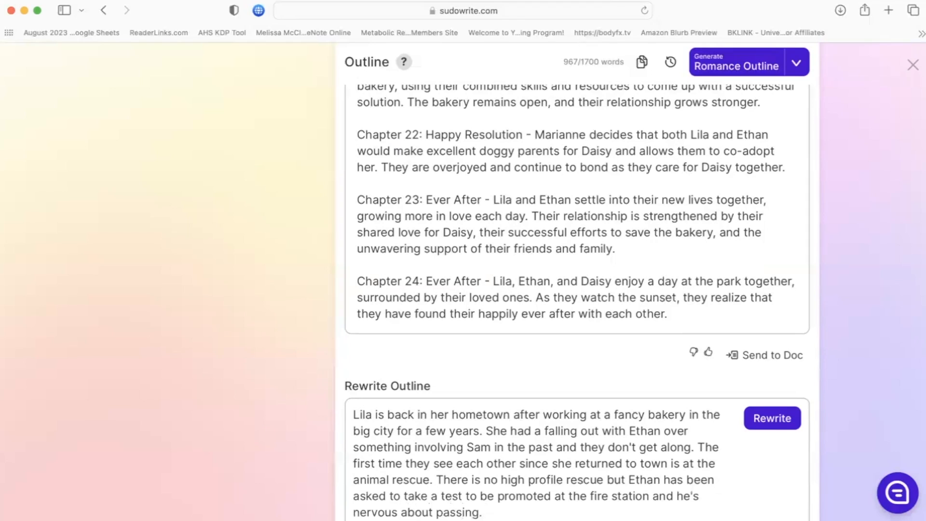
pyautogui.scroll(-2, 577, 290)
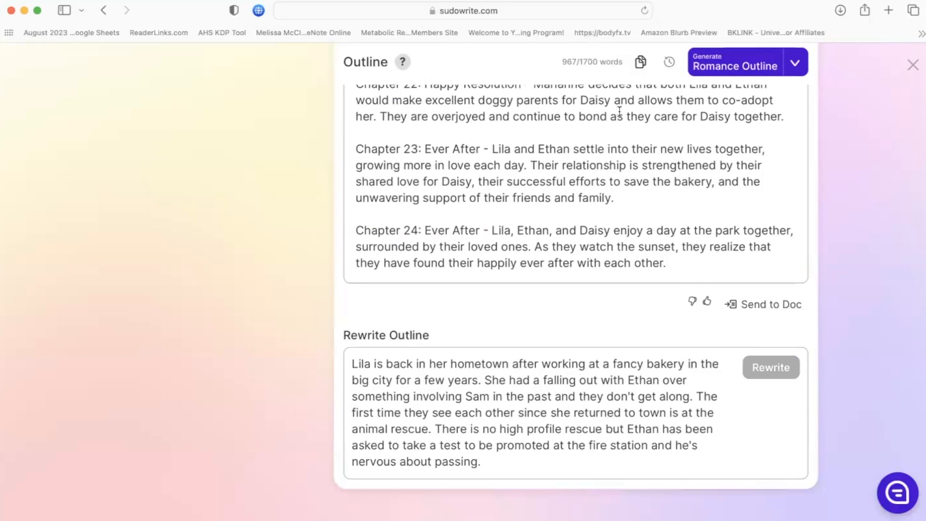
# Step: Read Act 1 of the rewritten outline, Chapters 1 to 6, checking how the new backstory and animal rescue meeting were worked in
pyautogui.scroll(8, 617, 109)
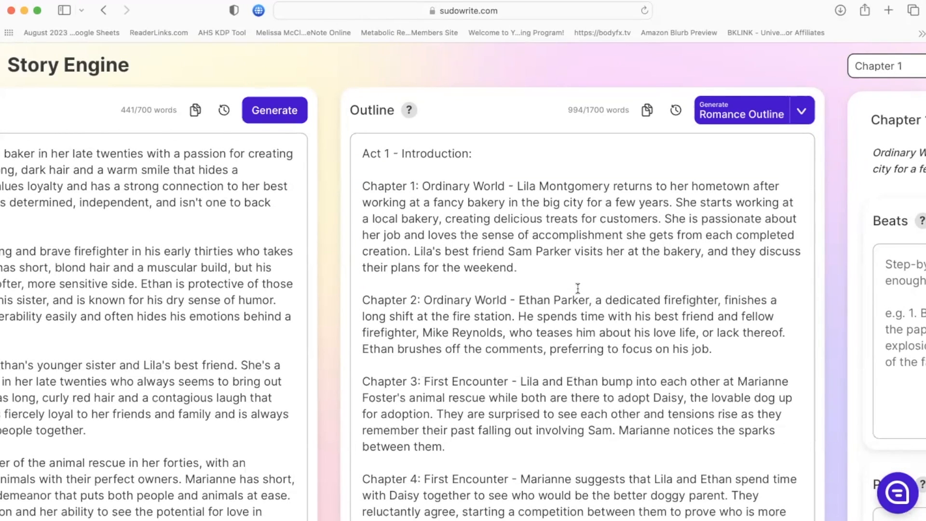
pyautogui.scroll(-2, 578, 288)
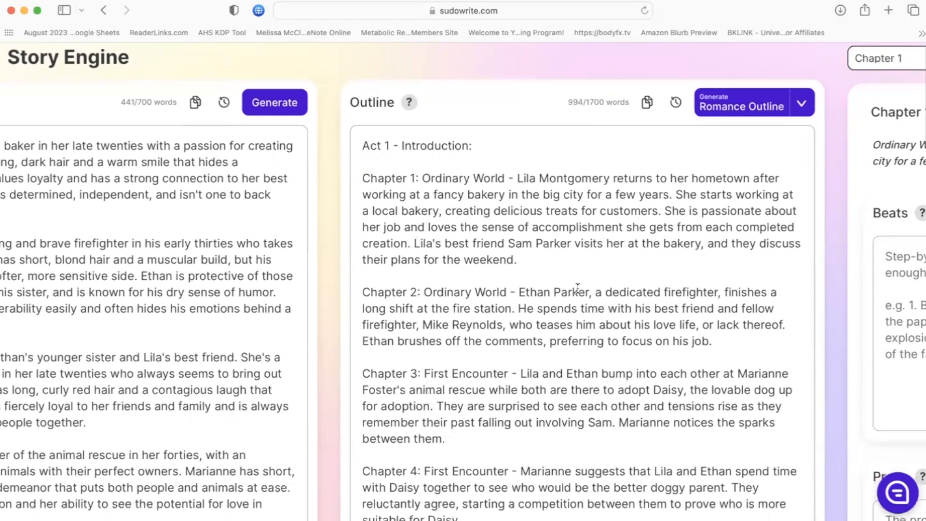
pyautogui.scroll(-1, 578, 288)
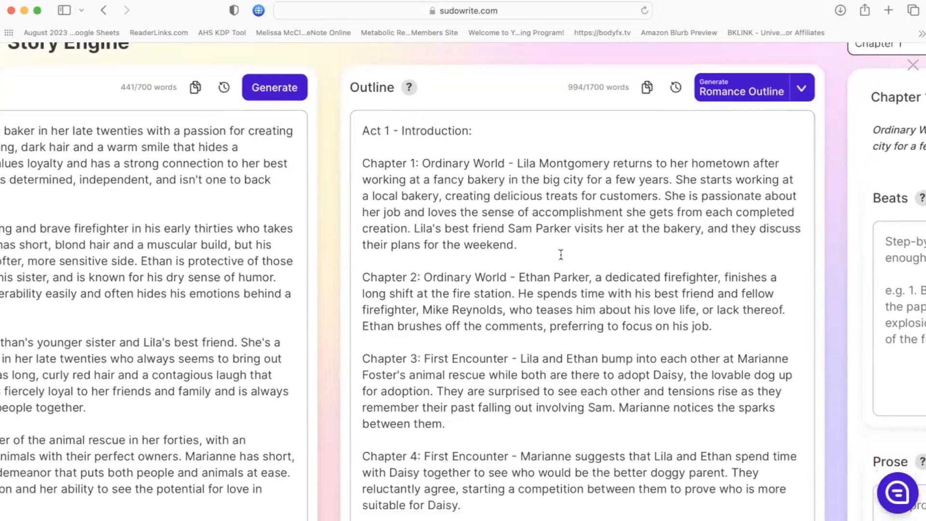
pyautogui.scroll(-3, 556, 255)
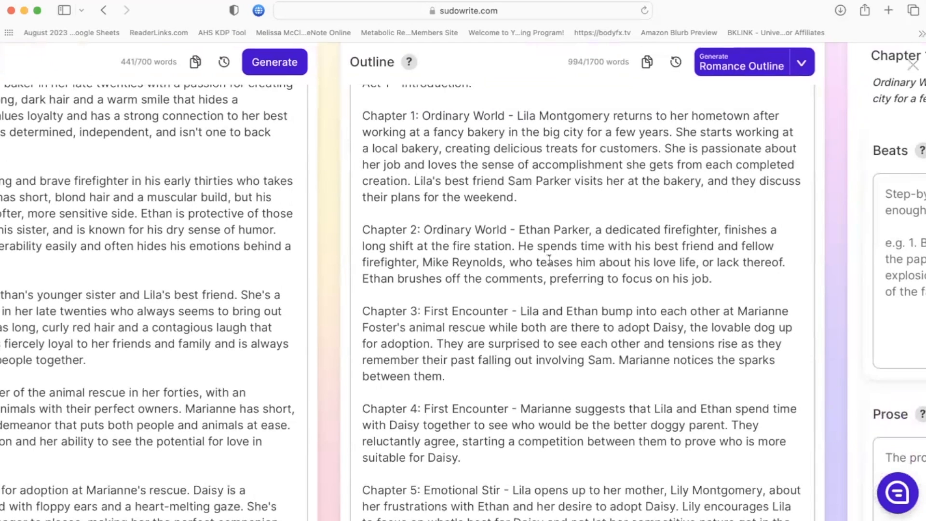
pyautogui.scroll(-1, 550, 261)
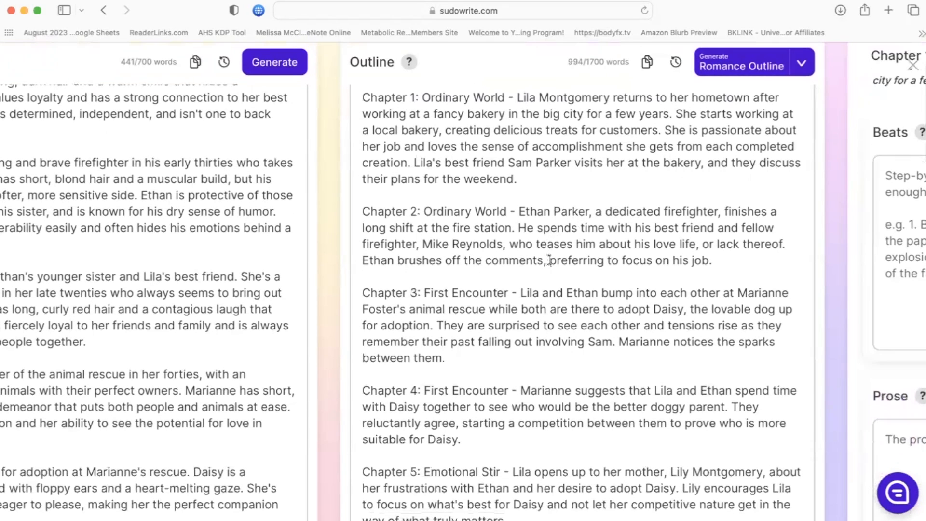
pyautogui.scroll(-1, 550, 261)
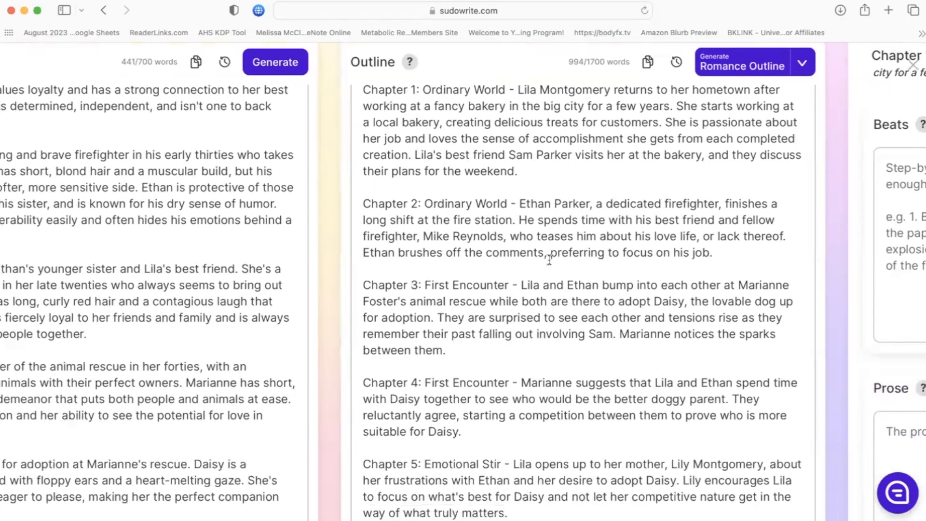
pyautogui.scroll(-1, 550, 261)
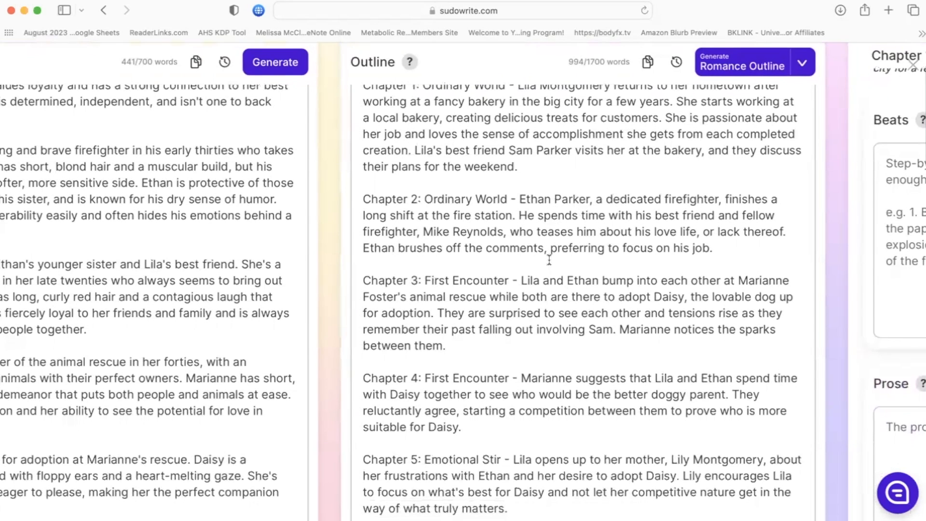
pyautogui.scroll(-1, 550, 260)
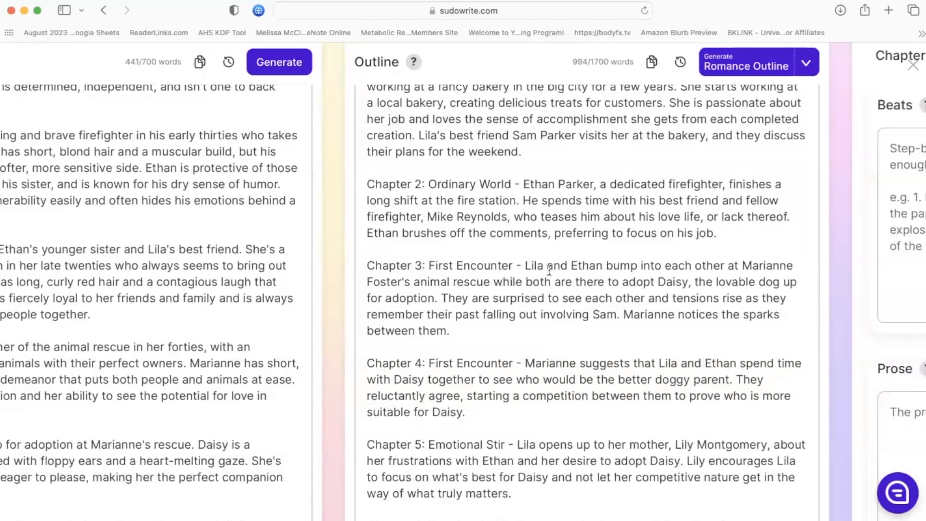
pyautogui.scroll(-3, 550, 270)
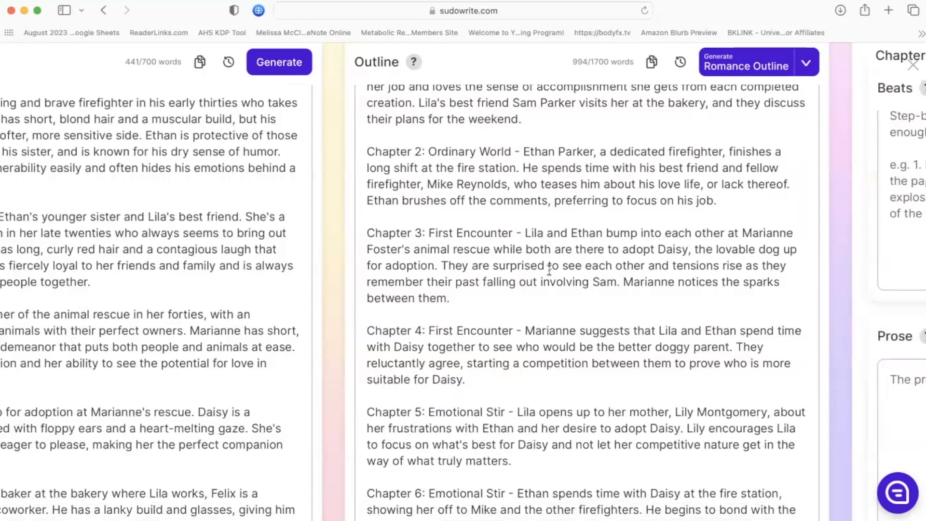
pyautogui.scroll(-3, 549, 270)
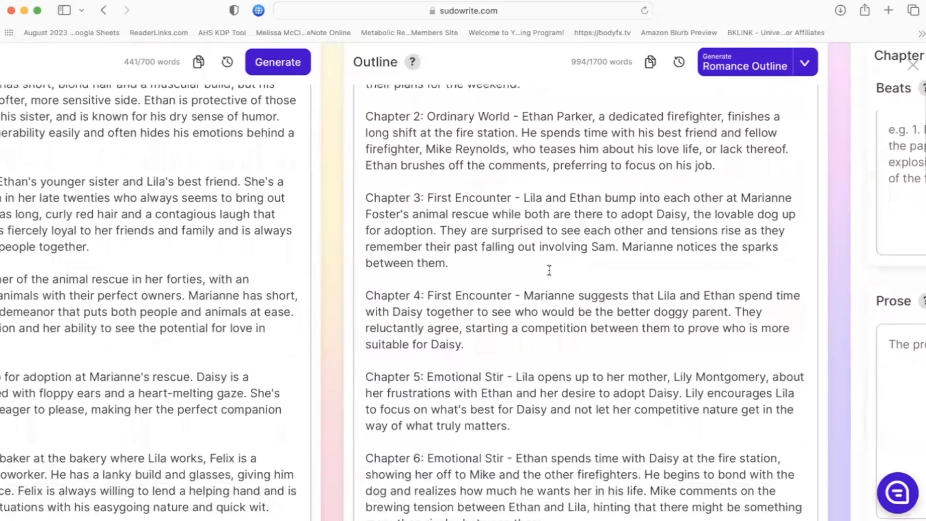
pyautogui.scroll(-3, 550, 270)
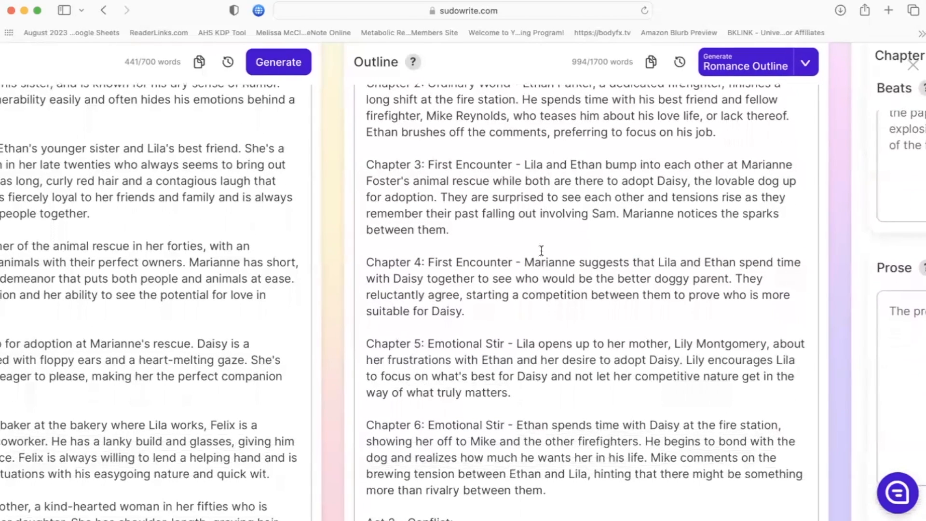
pyautogui.scroll(-4, 540, 293)
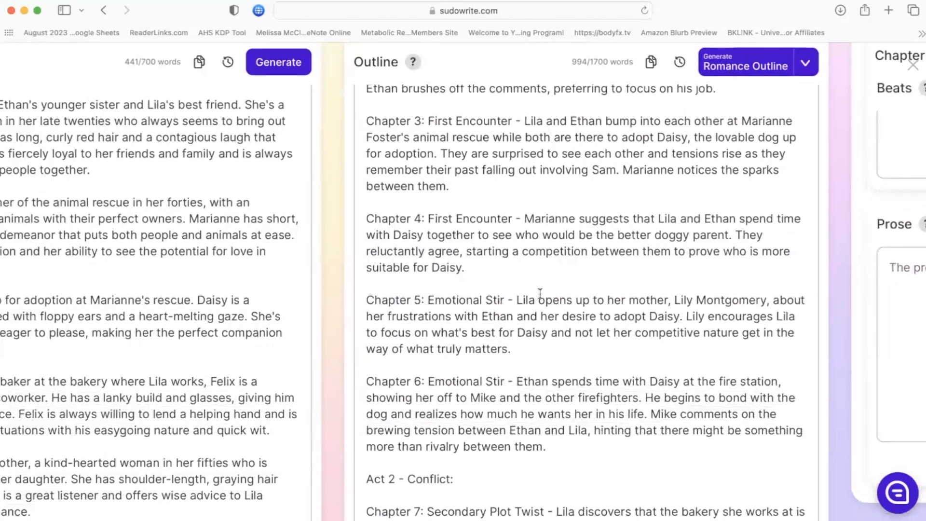
pyautogui.scroll(-4, 549, 248)
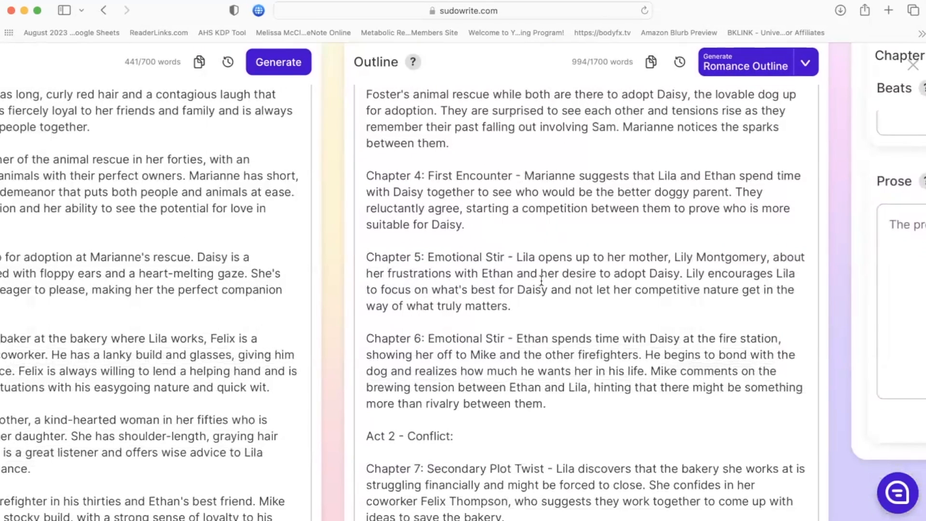
pyautogui.scroll(-1, 542, 279)
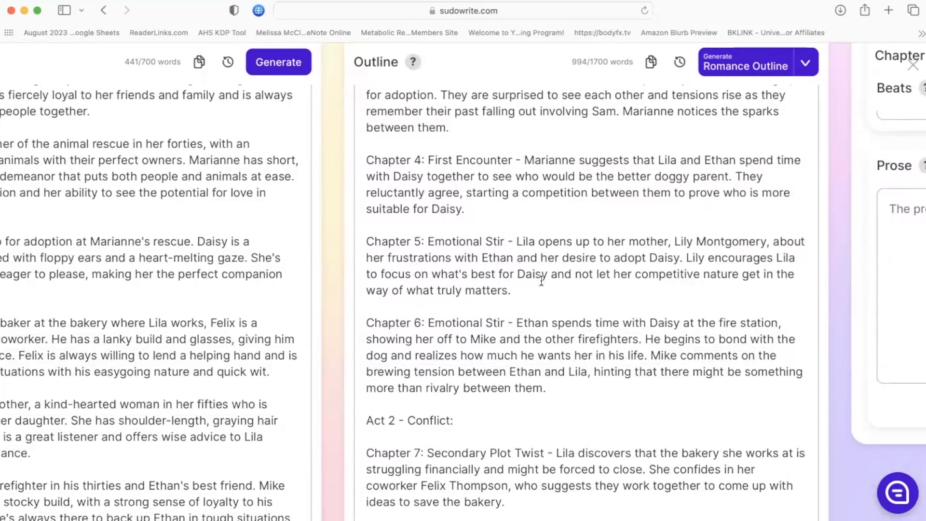
pyautogui.scroll(-2, 542, 280)
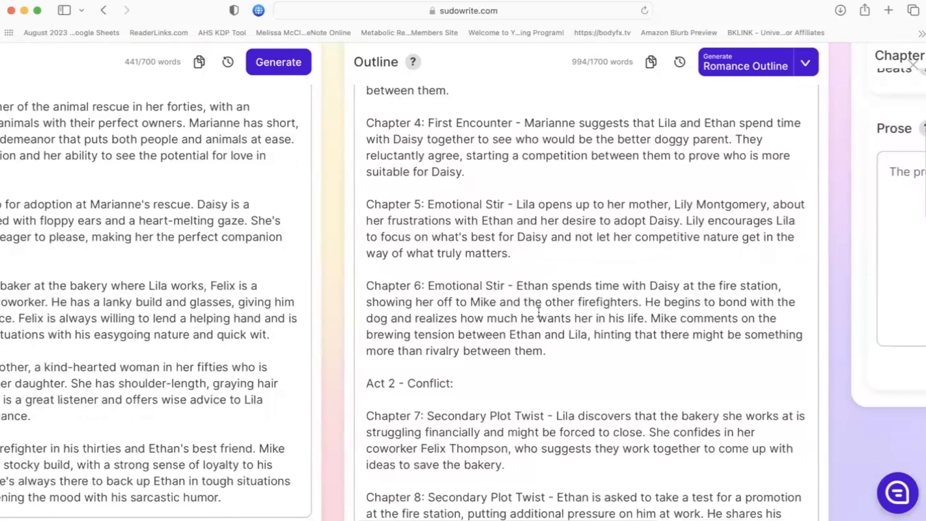
pyautogui.scroll(-1, 539, 312)
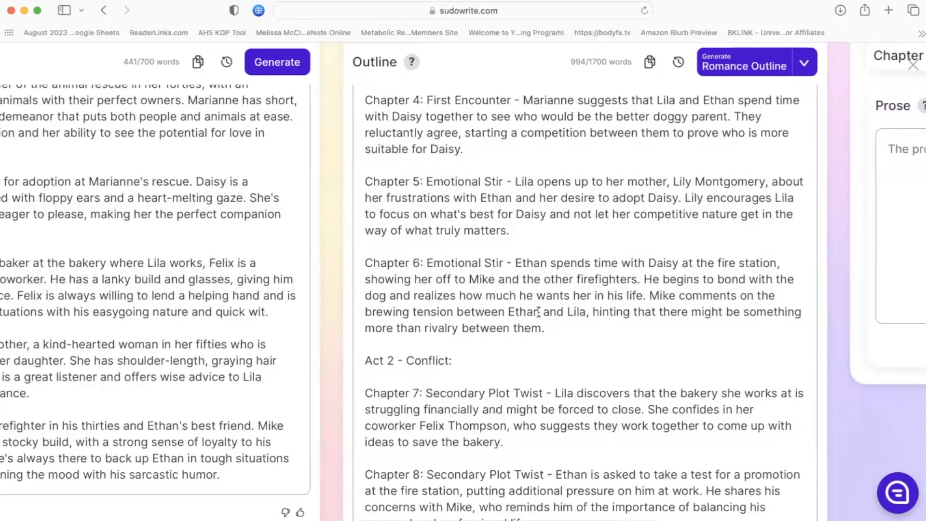
pyautogui.scroll(-1, 539, 312)
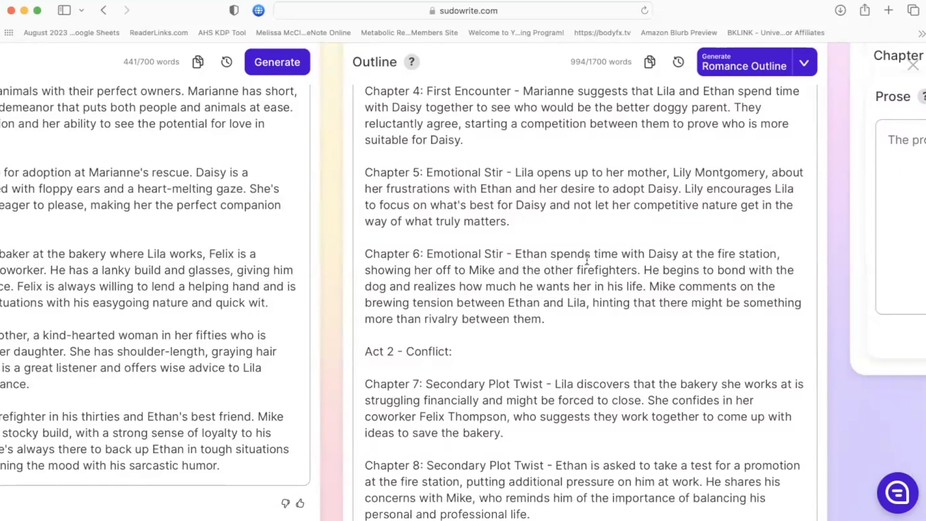
# Step: Read Act 2 of the rewritten outline, Chapters 7 to 12, checking how the conflict and the promotion test were worked in
pyautogui.scroll(-5, 587, 260)
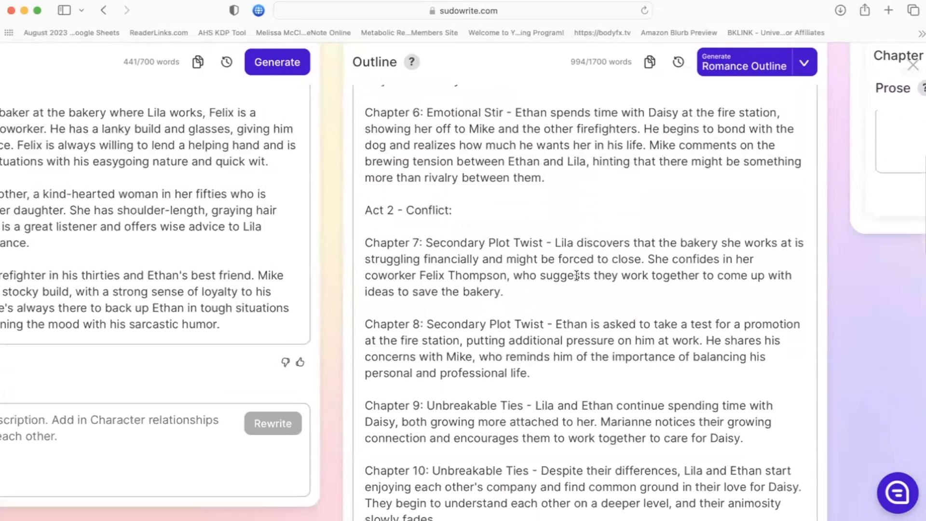
pyautogui.scroll(-1, 577, 275)
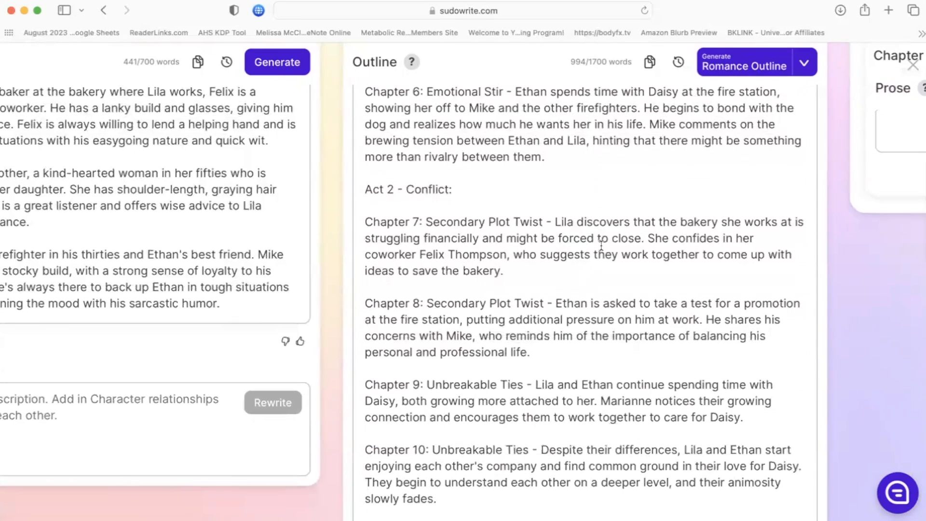
pyautogui.scroll(-2, 631, 248)
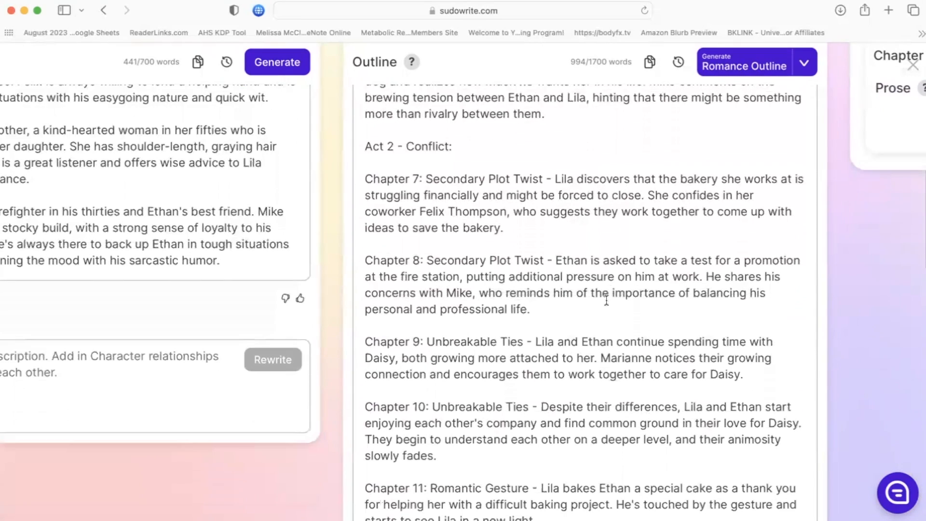
pyautogui.scroll(-3, 606, 300)
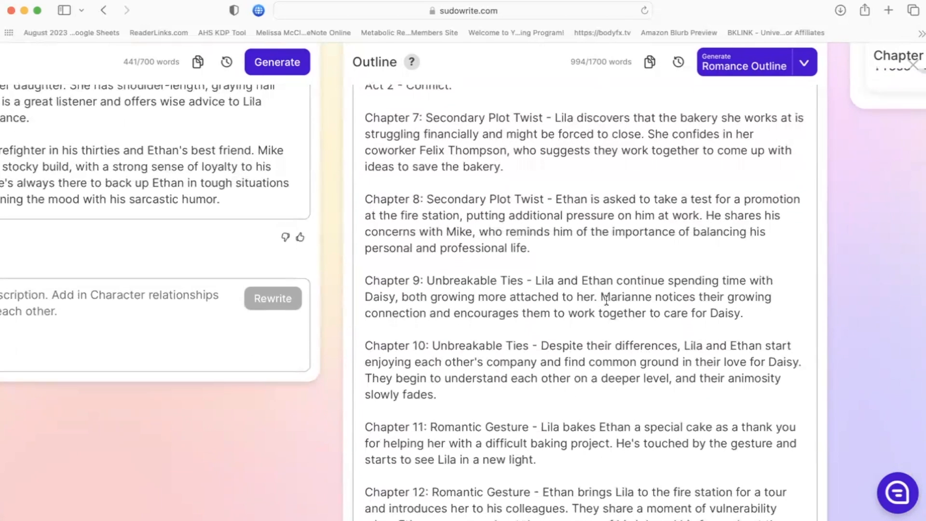
pyautogui.scroll(-1, 606, 300)
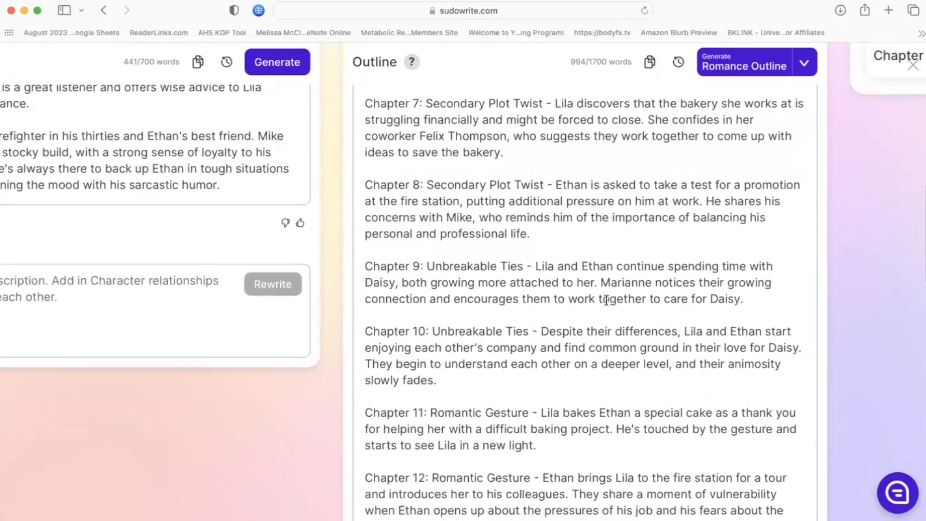
pyautogui.scroll(-3, 607, 300)
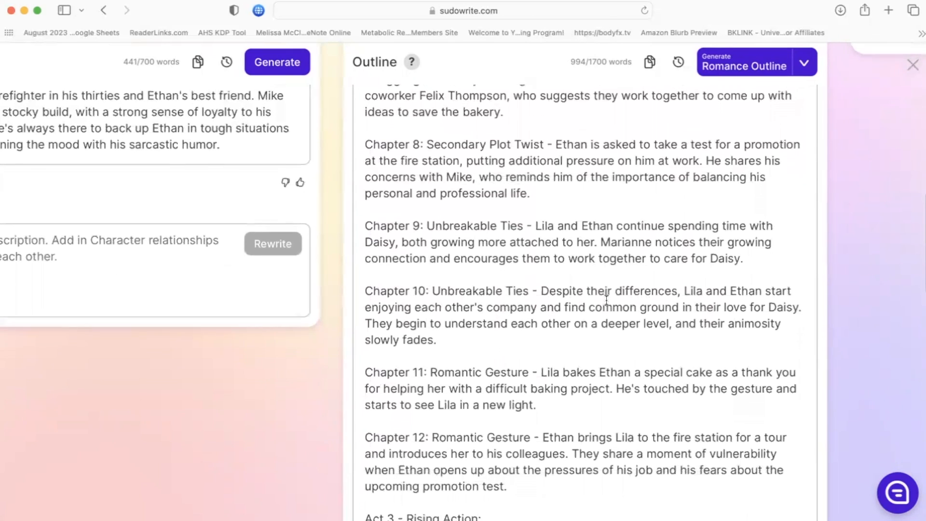
pyautogui.scroll(-4, 606, 300)
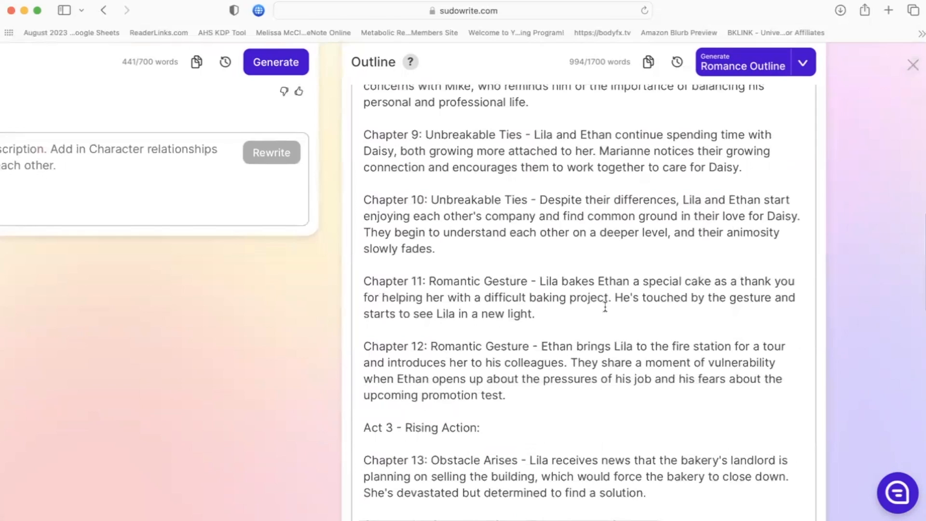
pyautogui.scroll(-3, 606, 307)
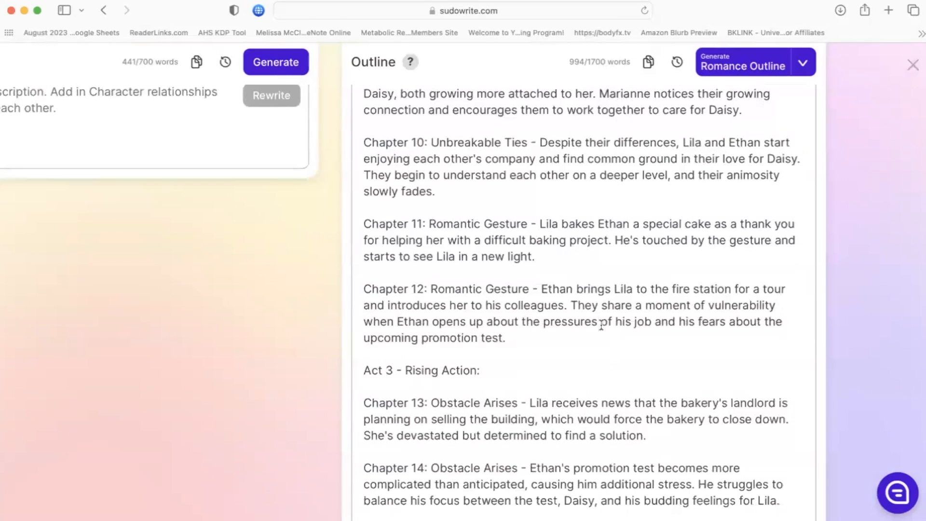
# Step: Read the Rising Action part of Act 3, Chapters 13 to 18, checking how the bakery and promotion test subplots develop
pyautogui.scroll(-2, 601, 324)
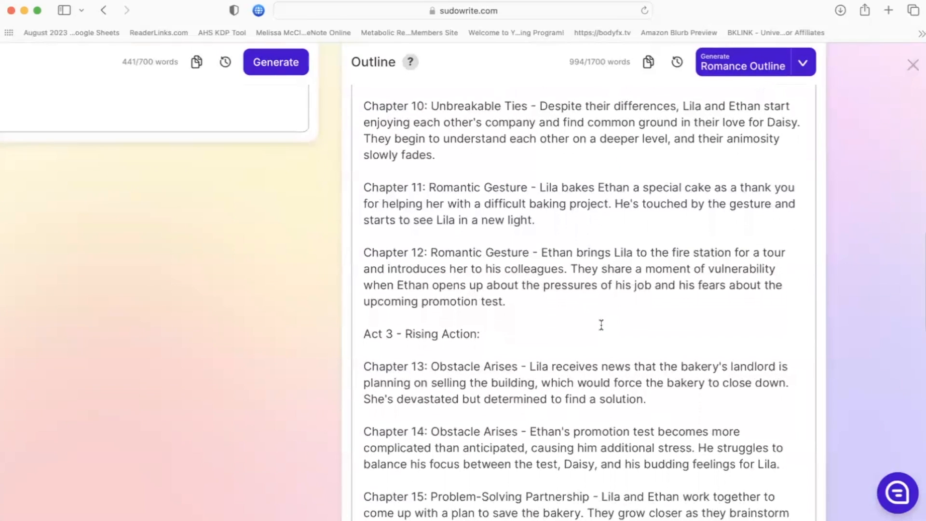
pyautogui.scroll(-3, 602, 325)
pyautogui.scroll(-9, 601, 325)
pyautogui.scroll(-1, 602, 324)
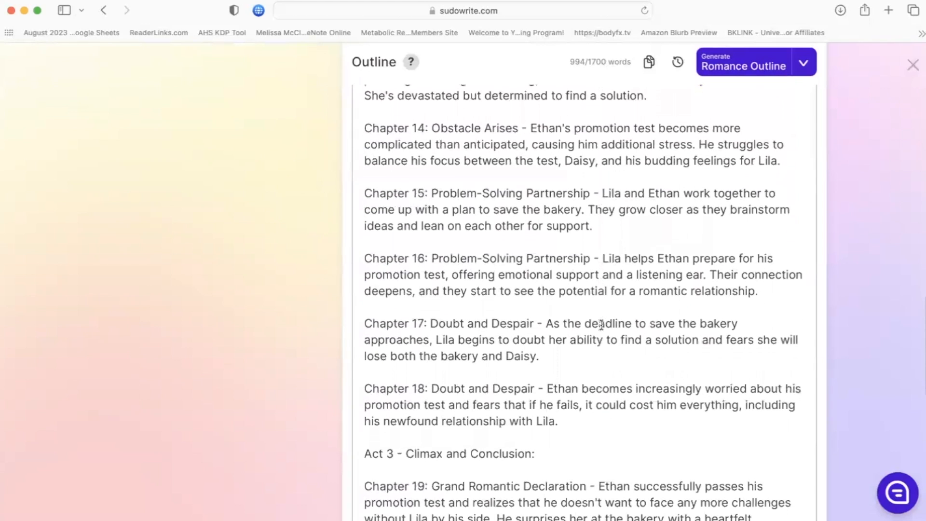
pyautogui.scroll(-1, 601, 325)
pyautogui.scroll(-2, 621, 438)
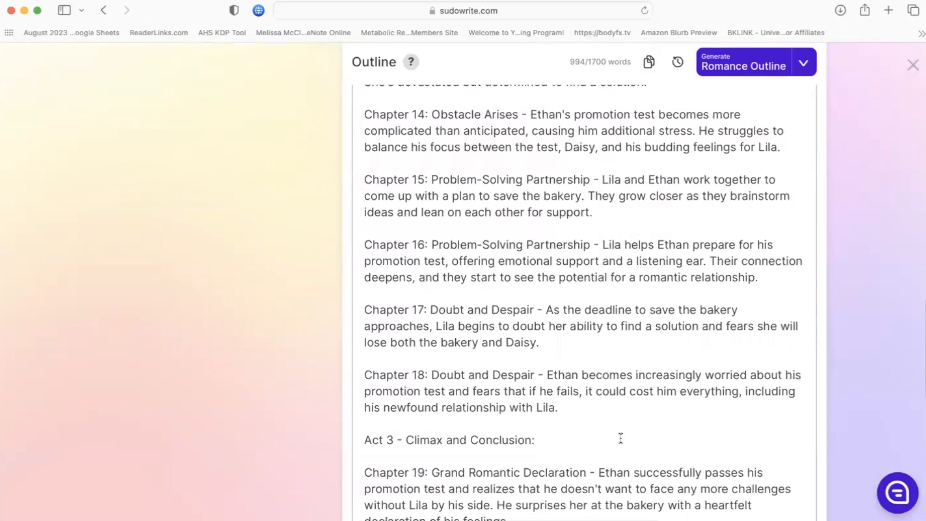
pyautogui.scroll(-3, 621, 438)
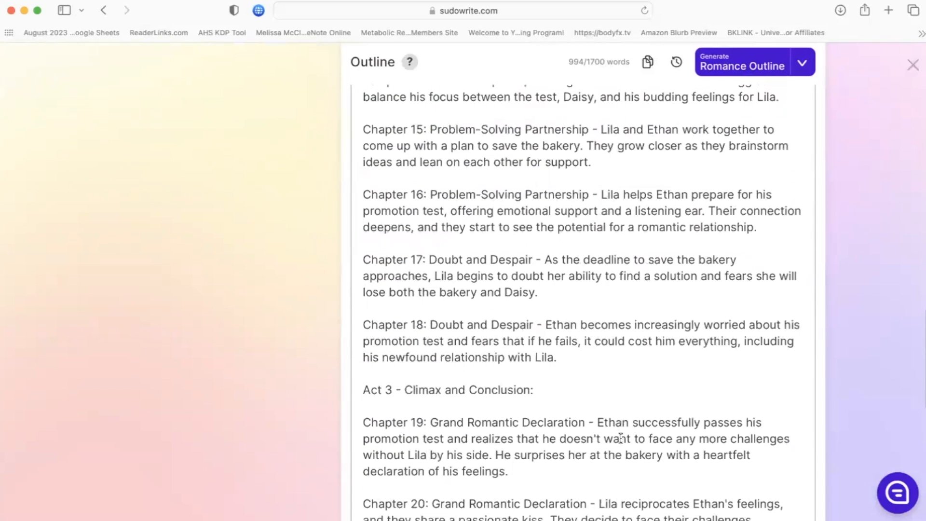
# Step: Read the Climax and Conclusion, Chapters 19 to 24, and compare the ending with the rewrite instructions below the outline
pyautogui.scroll(-5, 621, 438)
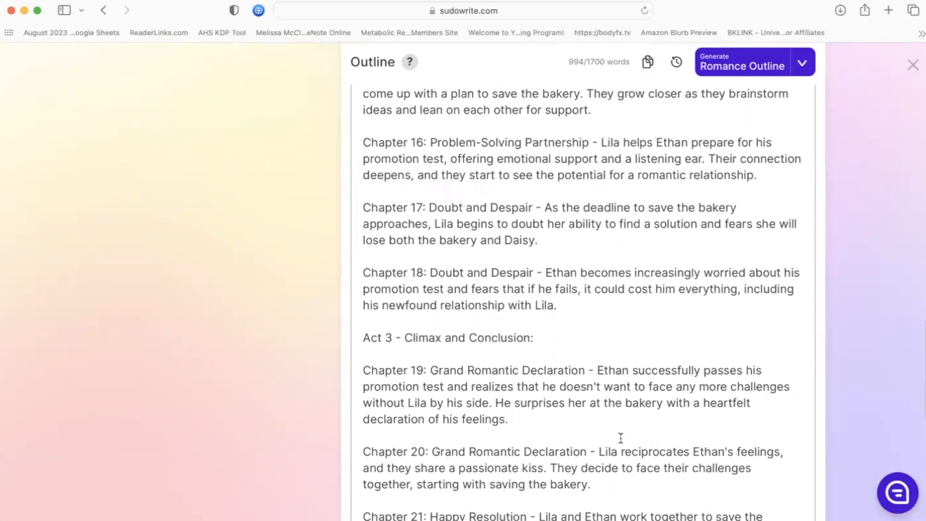
pyautogui.scroll(-4, 621, 438)
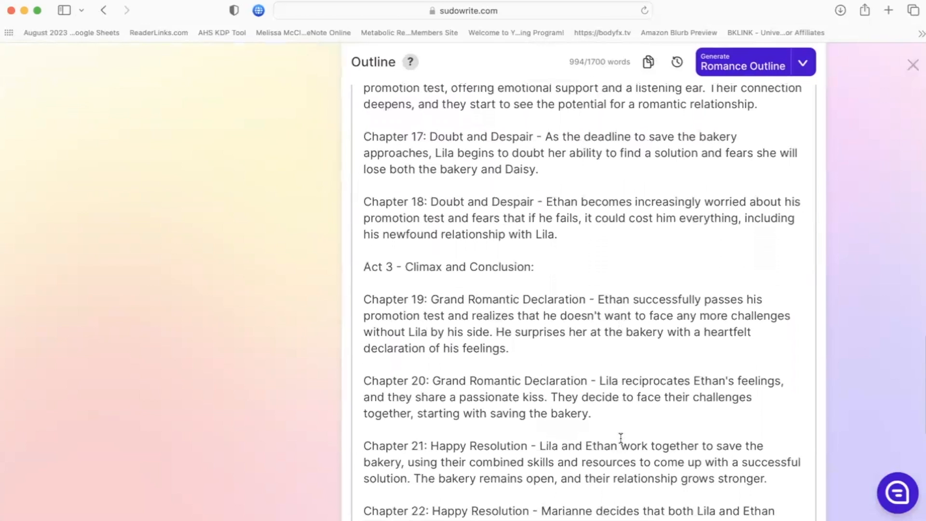
pyautogui.scroll(-4, 621, 438)
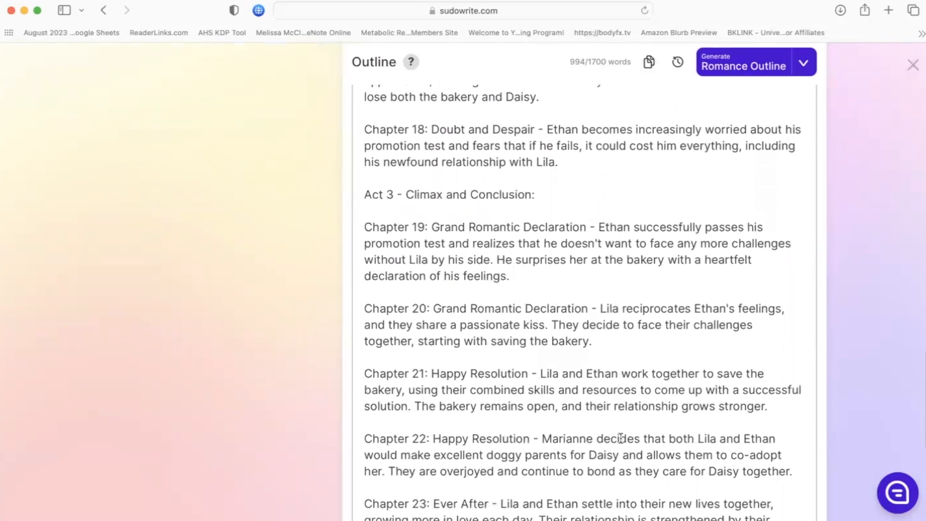
pyautogui.scroll(-3, 621, 438)
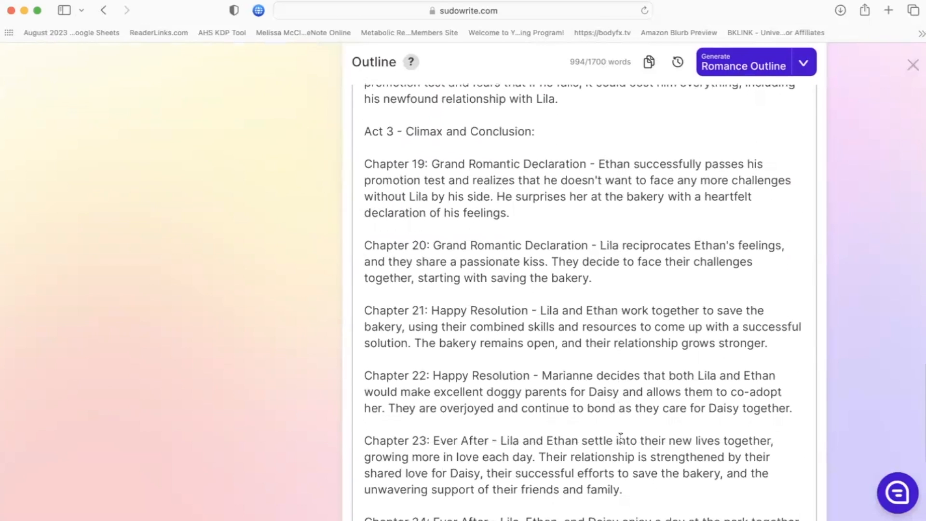
pyautogui.scroll(-4, 621, 438)
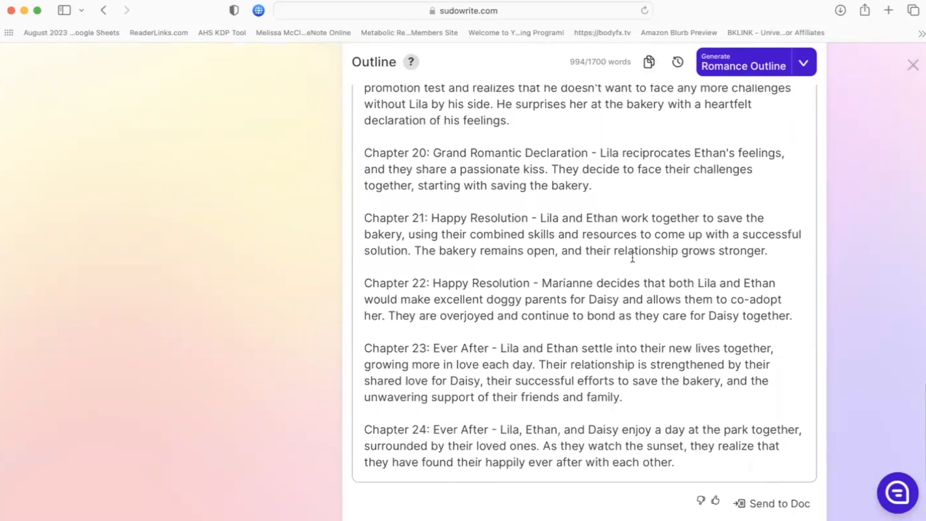
pyautogui.scroll(-10, 623, 381)
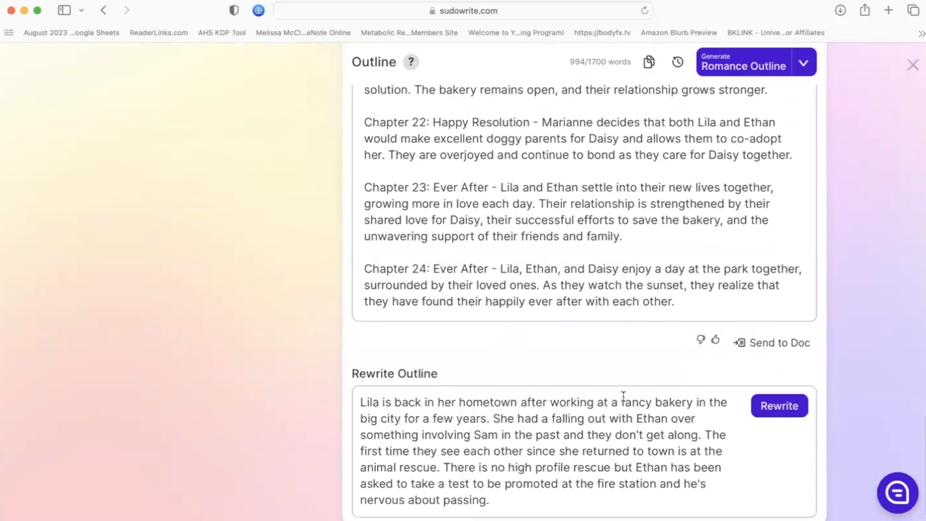
pyautogui.scroll(15, 623, 396)
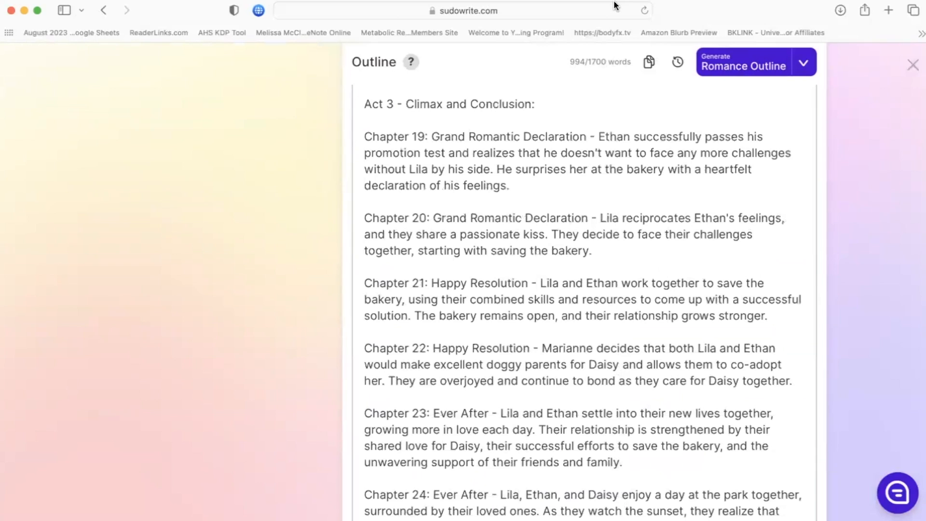